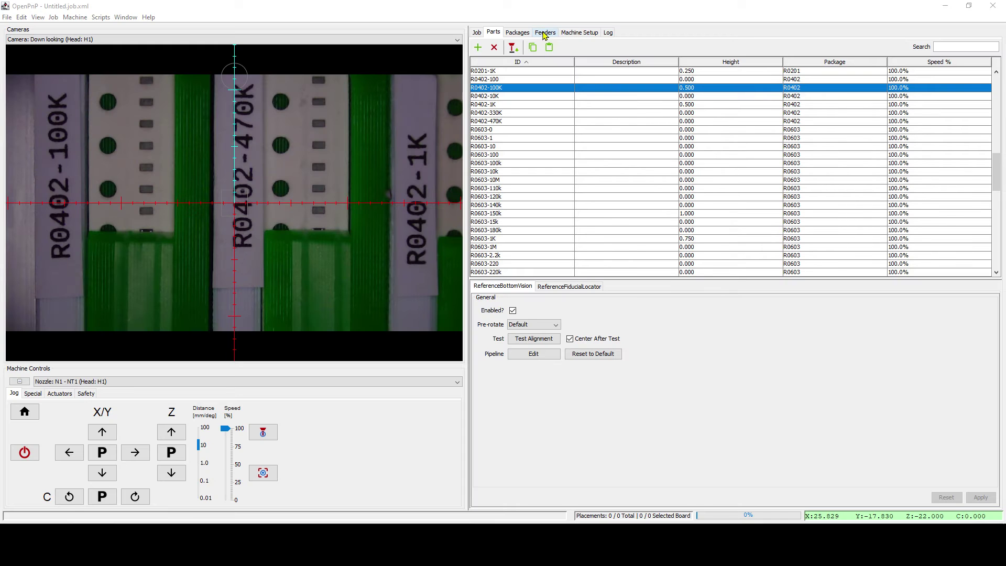
# Create a new ReferencePushPullFeeder, which defaults to part FIDUCIAL-1X2-FIDUCIAL1X2 with 4.000 pitches
pyautogui.click(544, 32)
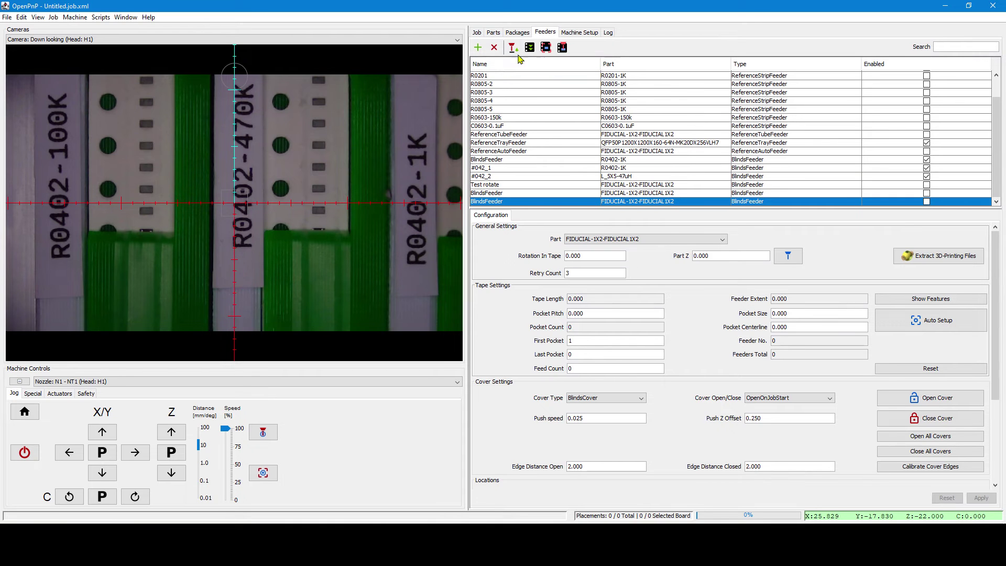
pyautogui.click(478, 48)
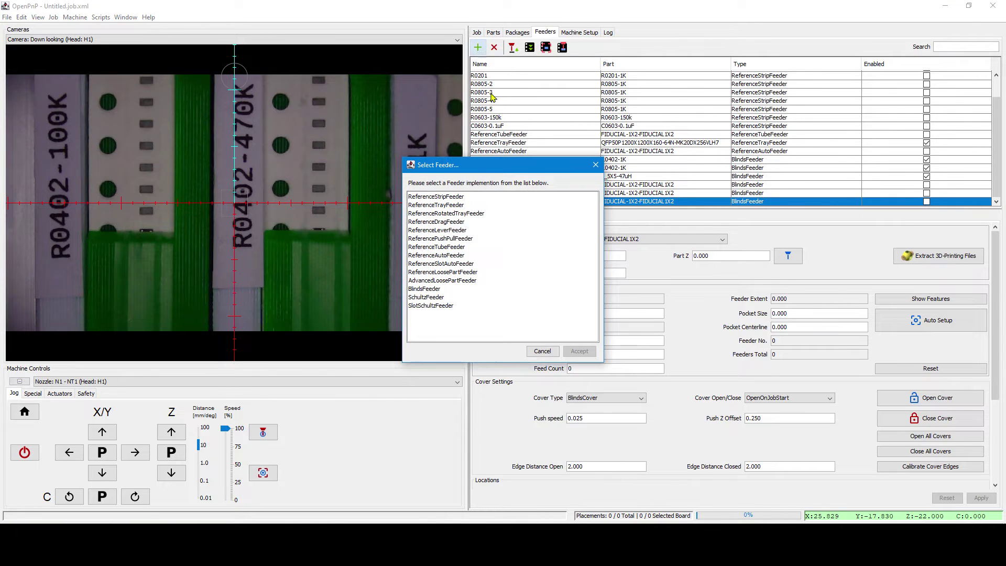
pyautogui.click(445, 238)
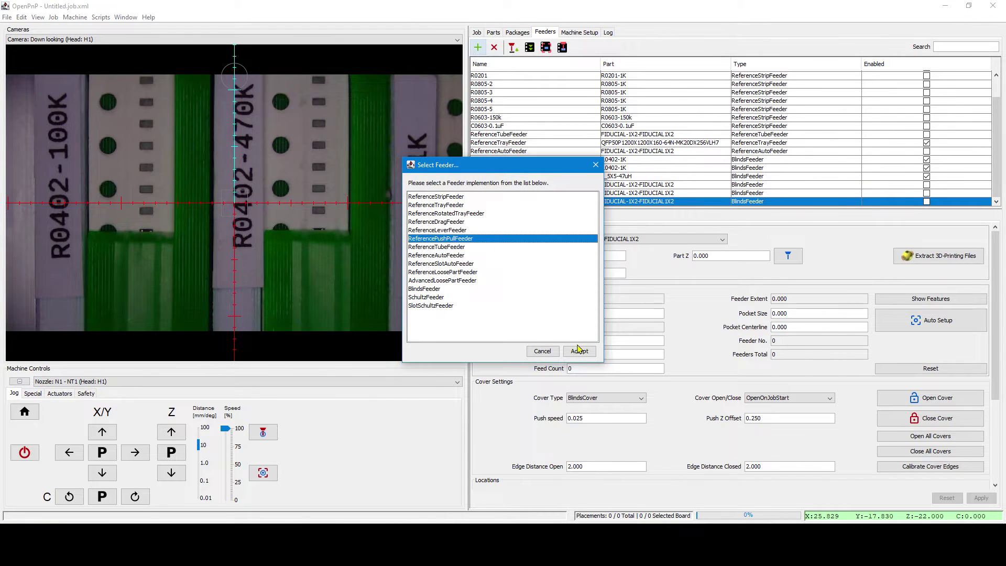
pyautogui.click(579, 351)
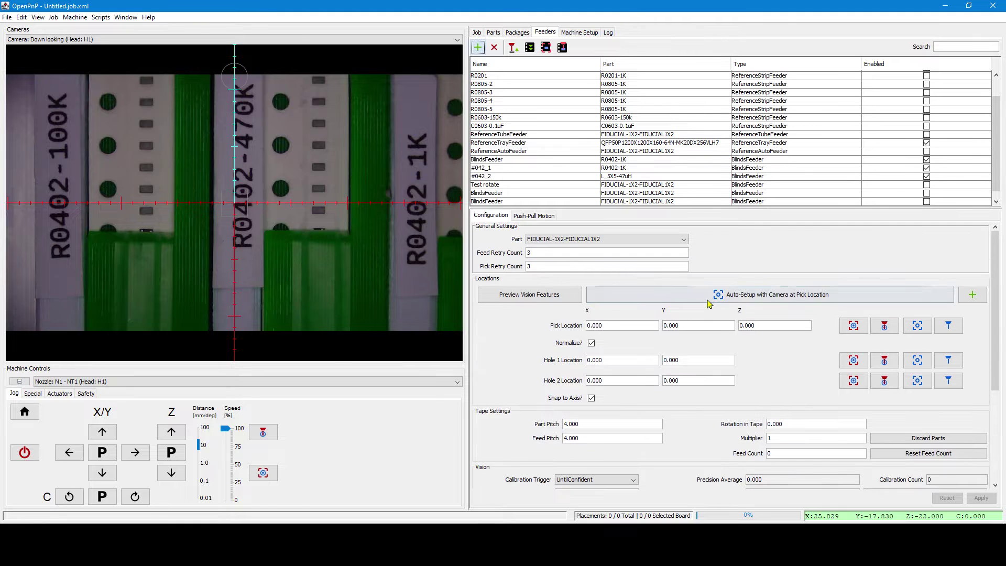
pyautogui.scroll(3, 710, 310)
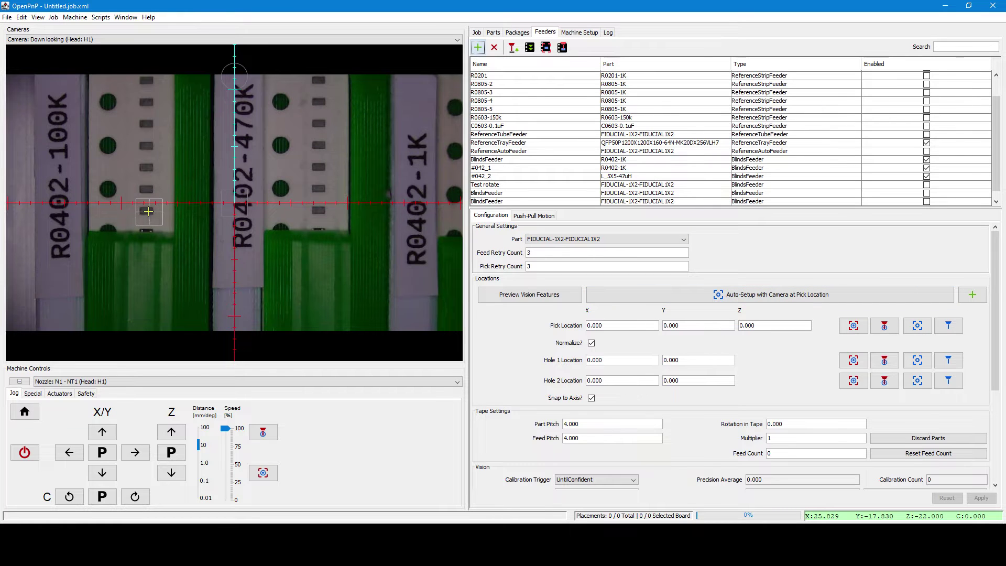
# Auto-detect the pick and sprocket hole locations from the camera, then apply a 2.000 part pitch
pyautogui.keyDown('shift'); pyautogui.click(145, 210); pyautogui.keyUp('shift')
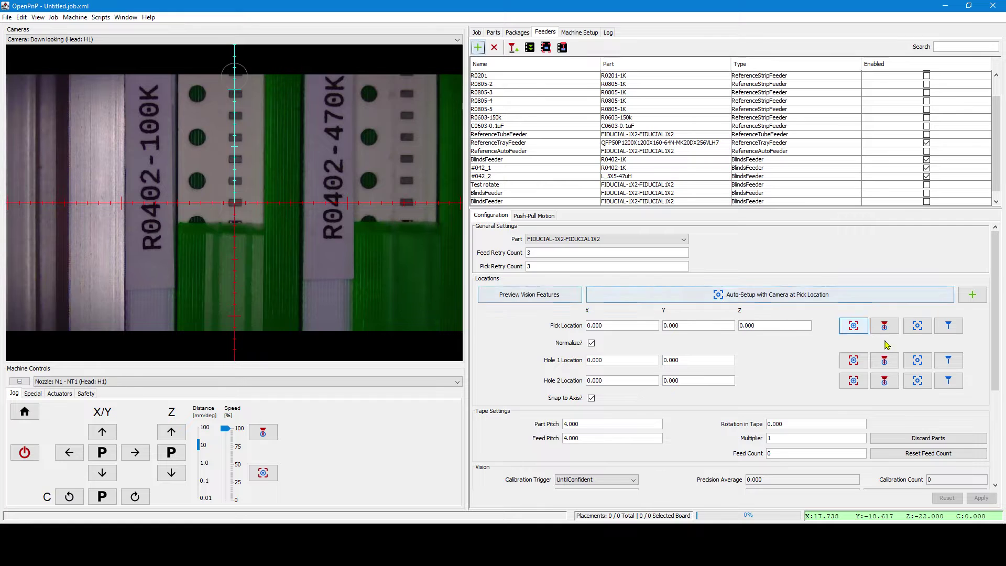
pyautogui.click(755, 292)
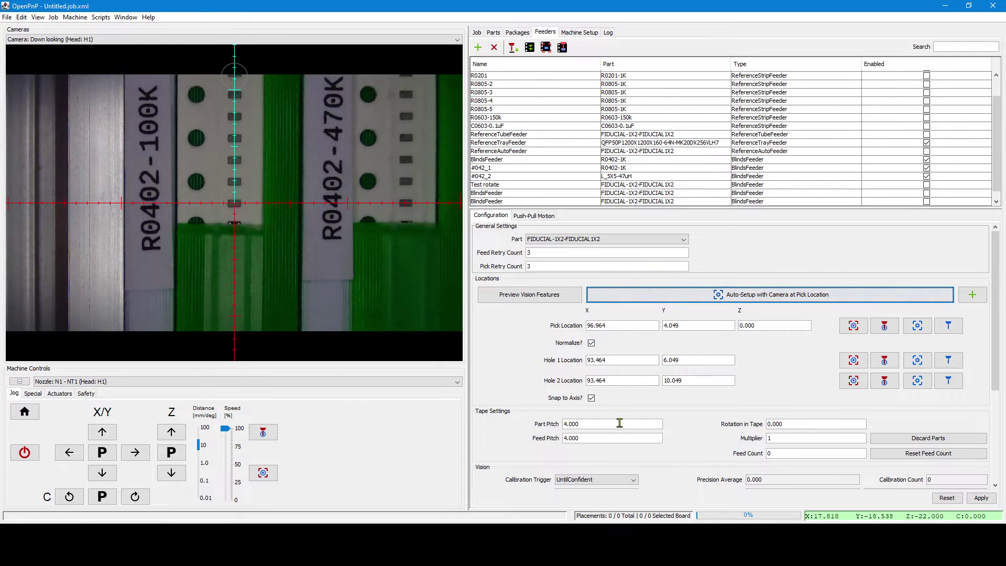
pyautogui.doubleClick(606, 425)
pyautogui.write('2')
pyautogui.click(974, 501)
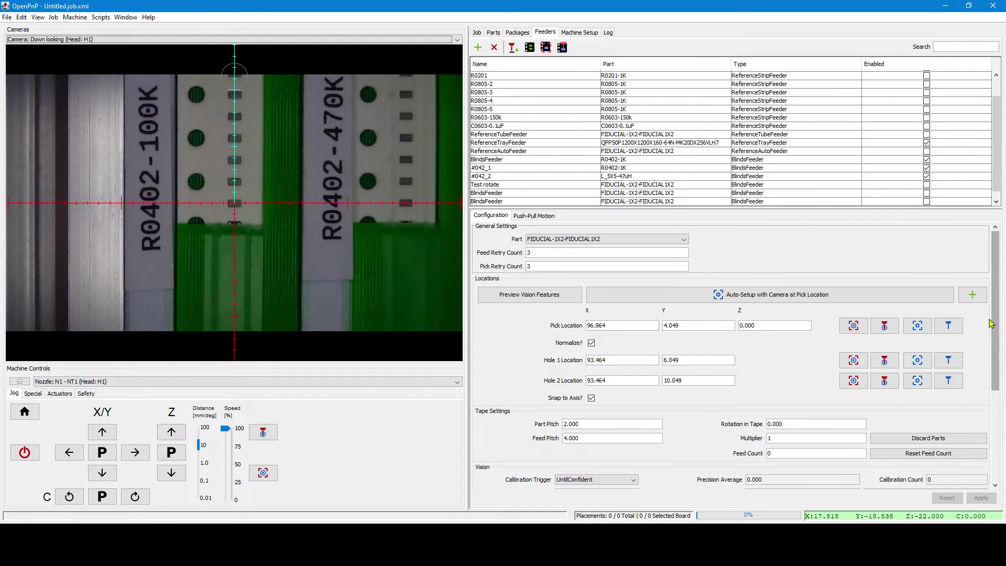
pyautogui.moveTo(994, 319); pyautogui.dragTo(1004, 370)
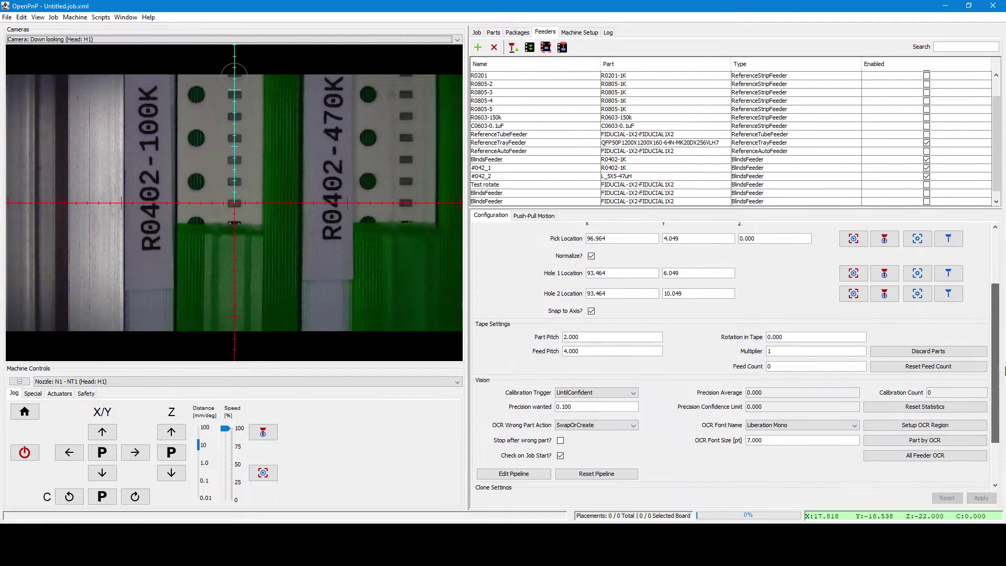
# Mark a rectangular OCR region around the tape's R0402-100K label by its corners
pyautogui.click(938, 426)
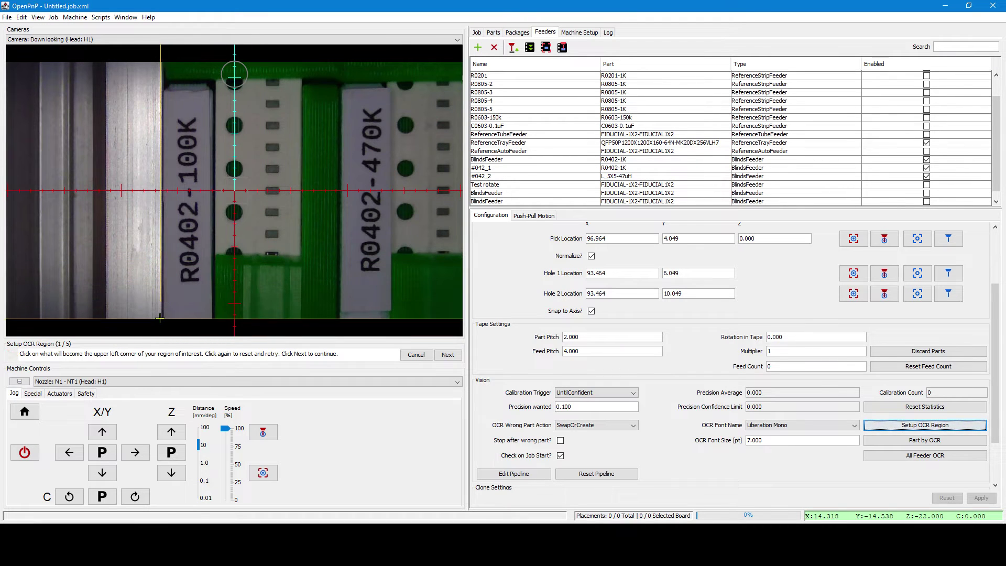
pyautogui.click(455, 356)
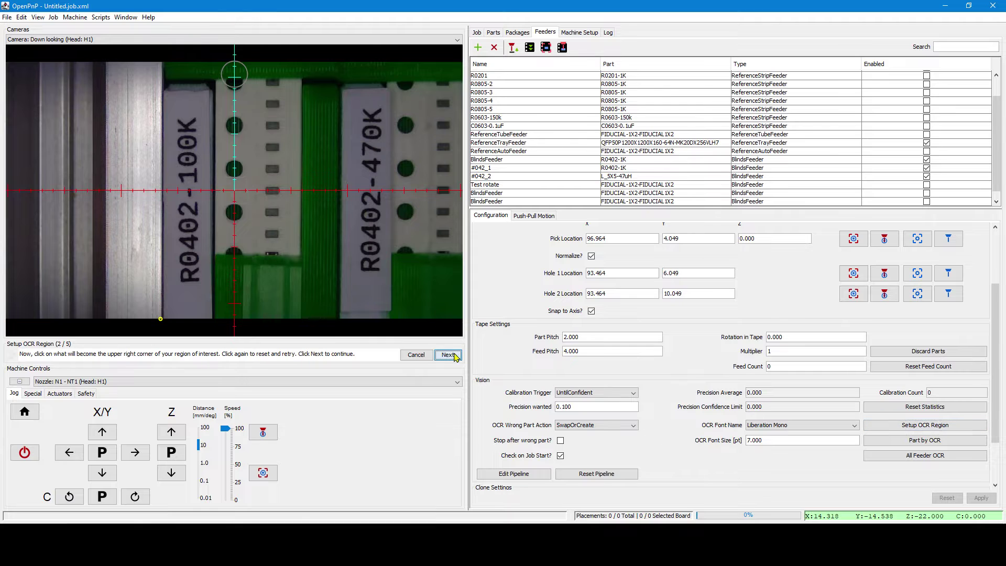
pyautogui.click(161, 80)
pyautogui.click(447, 355)
pyautogui.click(213, 318)
pyautogui.click(445, 357)
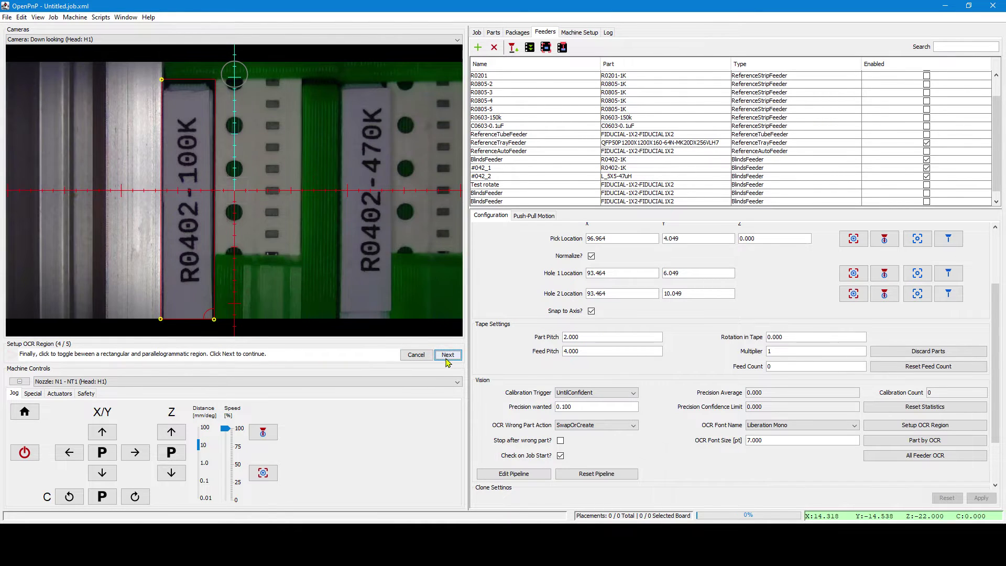
pyautogui.click(446, 356)
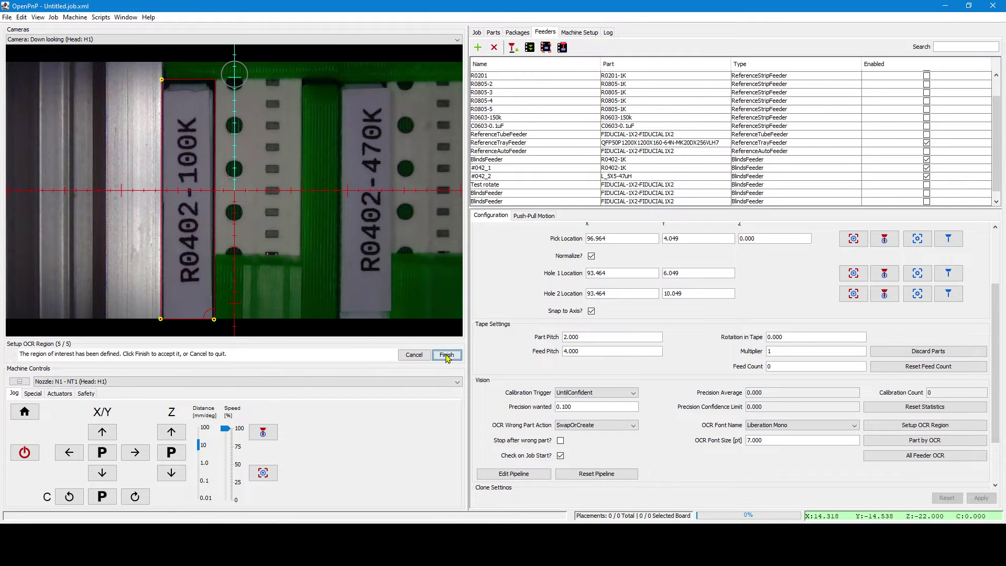
pyautogui.click(446, 356)
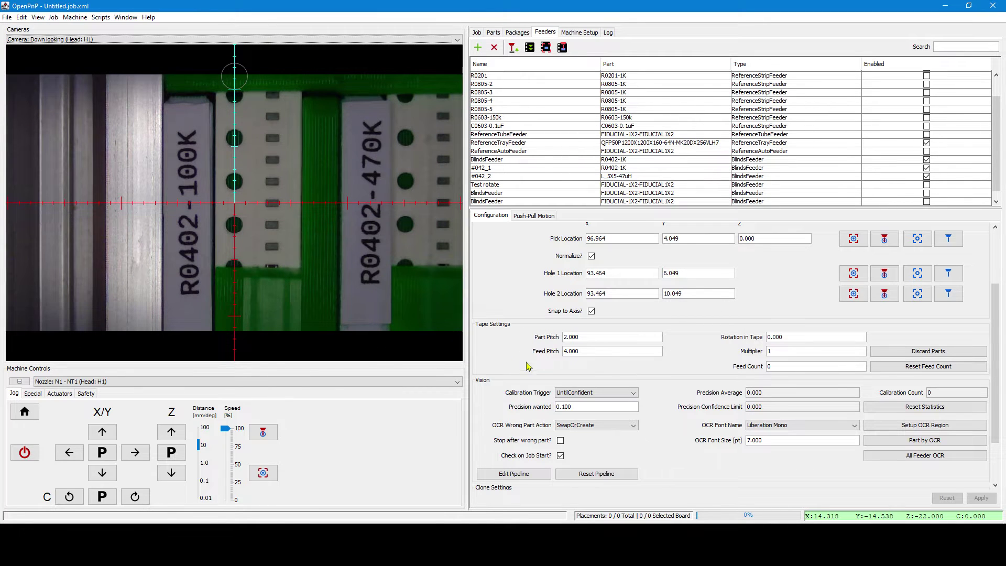
# Run Part by OCR to assign R0402-100K to the feeder and dismiss the OCR report
pyautogui.click(921, 442)
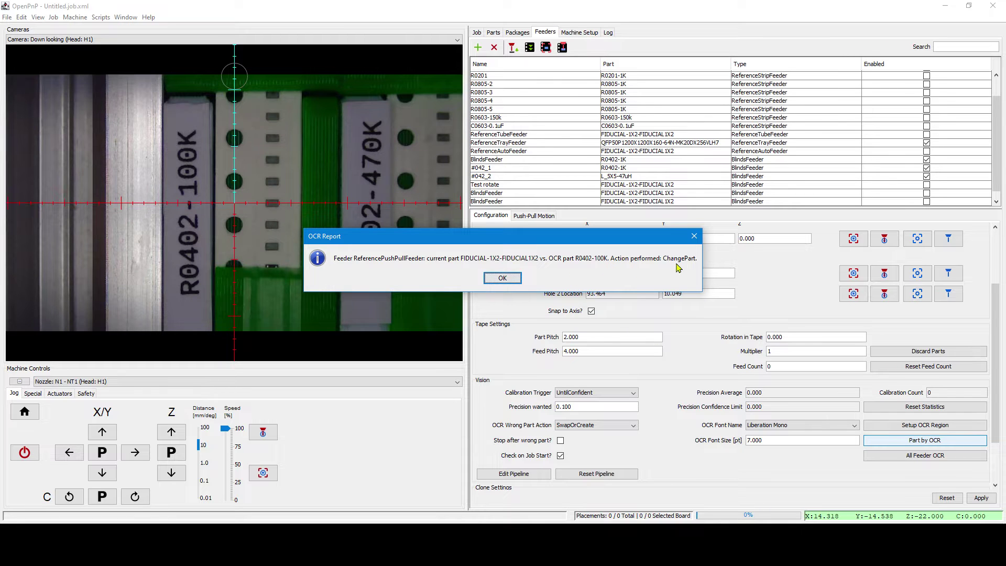
pyautogui.click(507, 279)
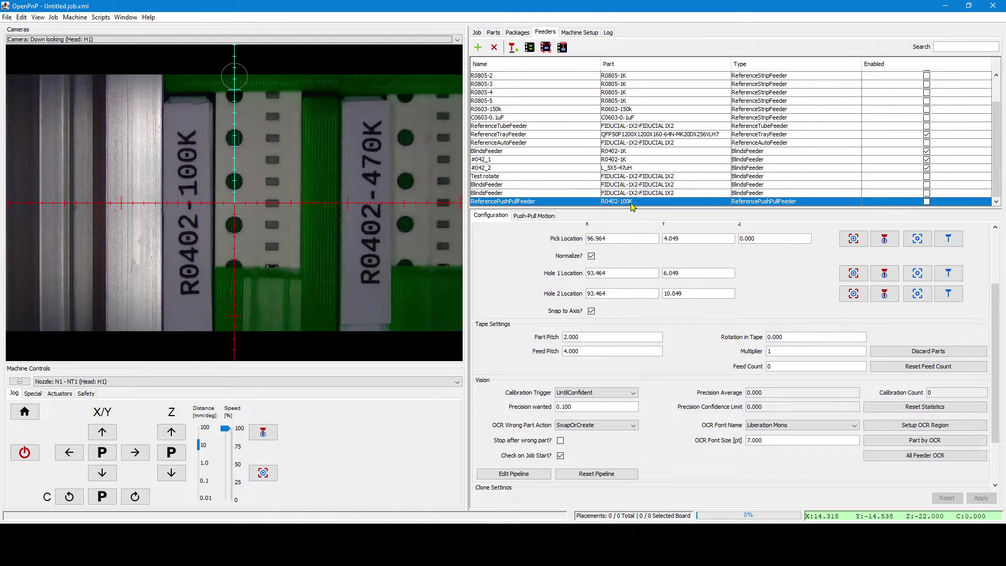
pyautogui.scroll(5, 765, 282)
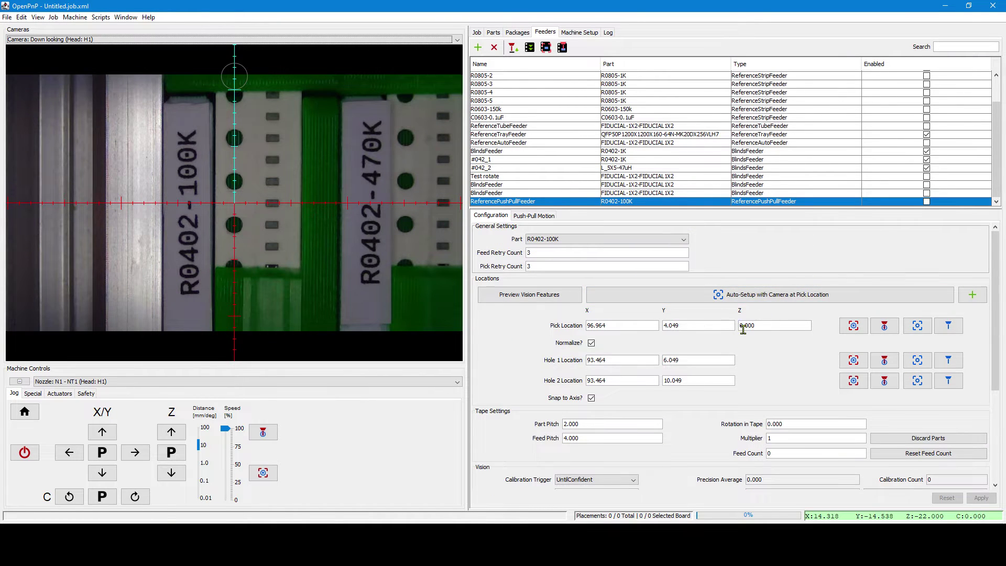
# Lower the nozzle onto the tape in 0.1 steps and apply -37.300 as the pick Z
pyautogui.click(846, 327)
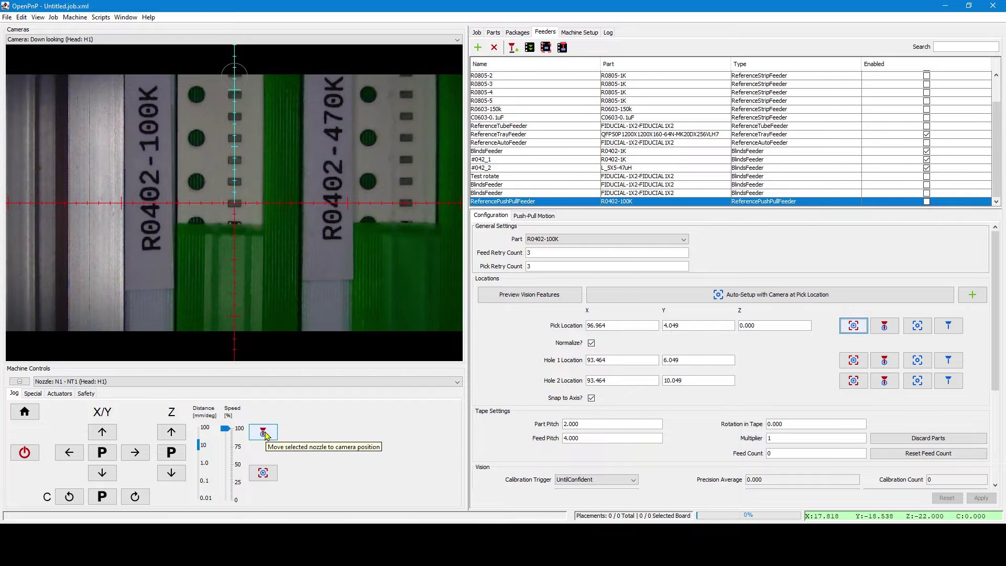
pyautogui.click(263, 433)
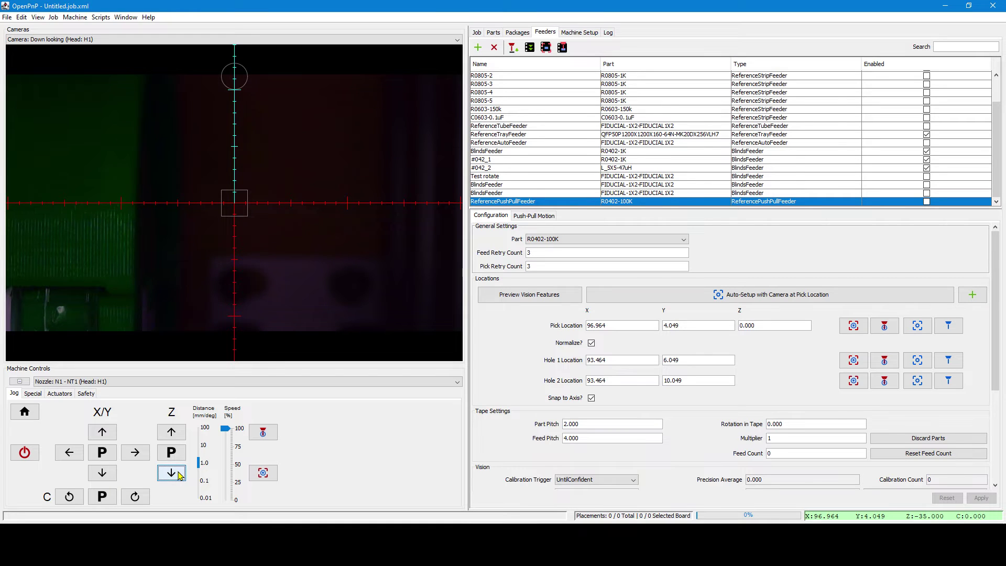
pyautogui.click(172, 473)
pyautogui.click(171, 473)
pyautogui.click(202, 480)
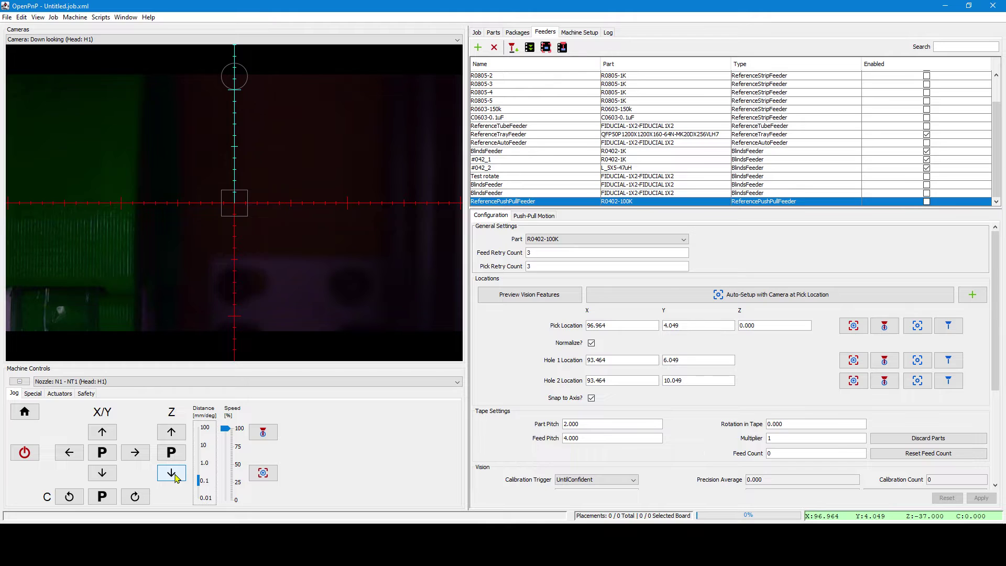
pyautogui.click(176, 477)
pyautogui.click(175, 477)
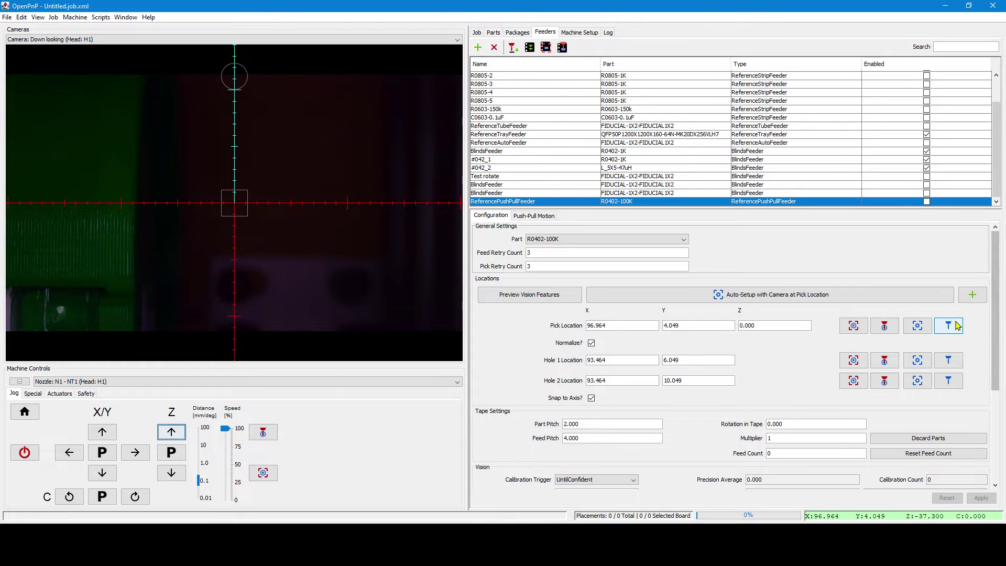
pyautogui.click(955, 325)
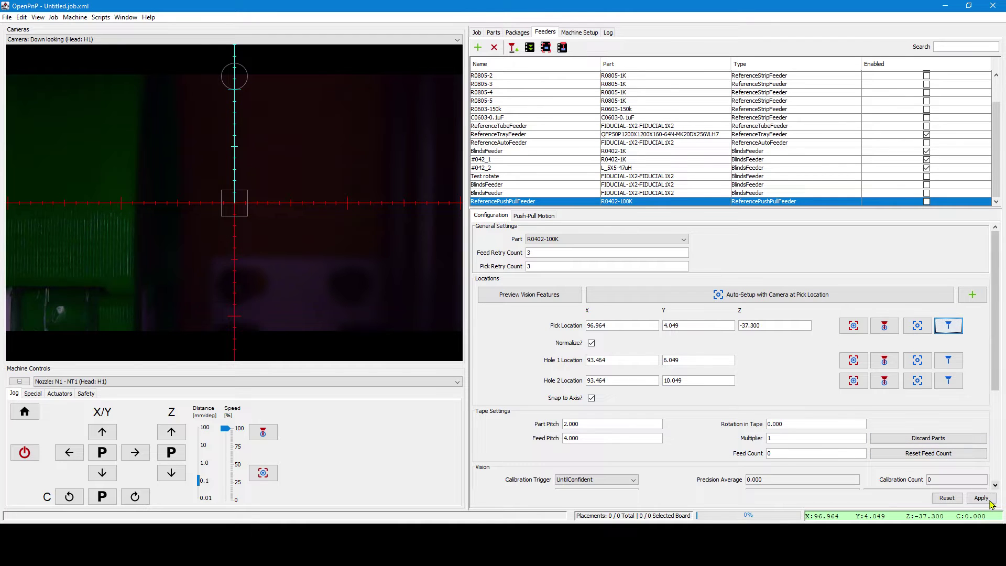
pyautogui.click(980, 498)
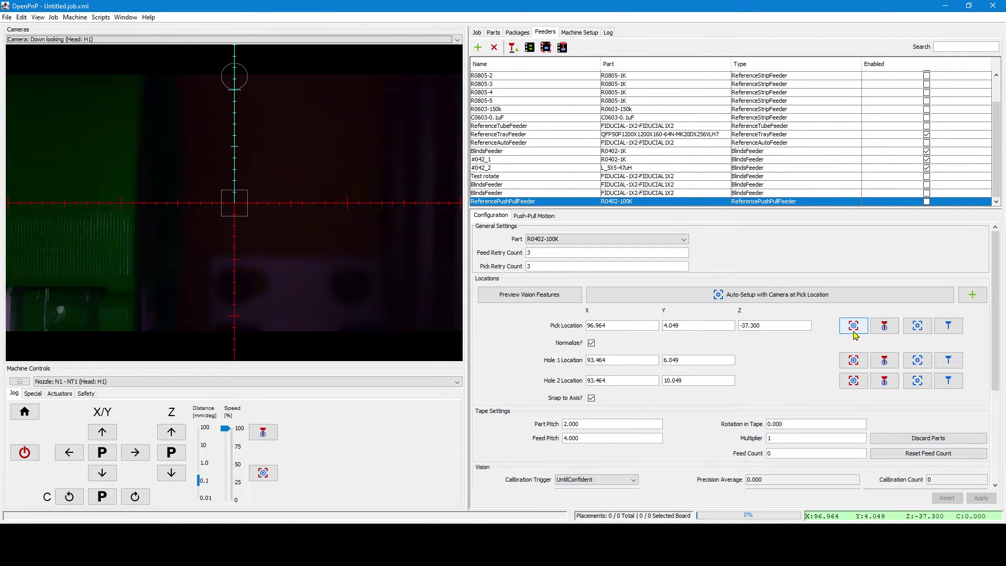
# Return the head over the pick location with the nozzle raised to Z -22.000
pyautogui.click(854, 331)
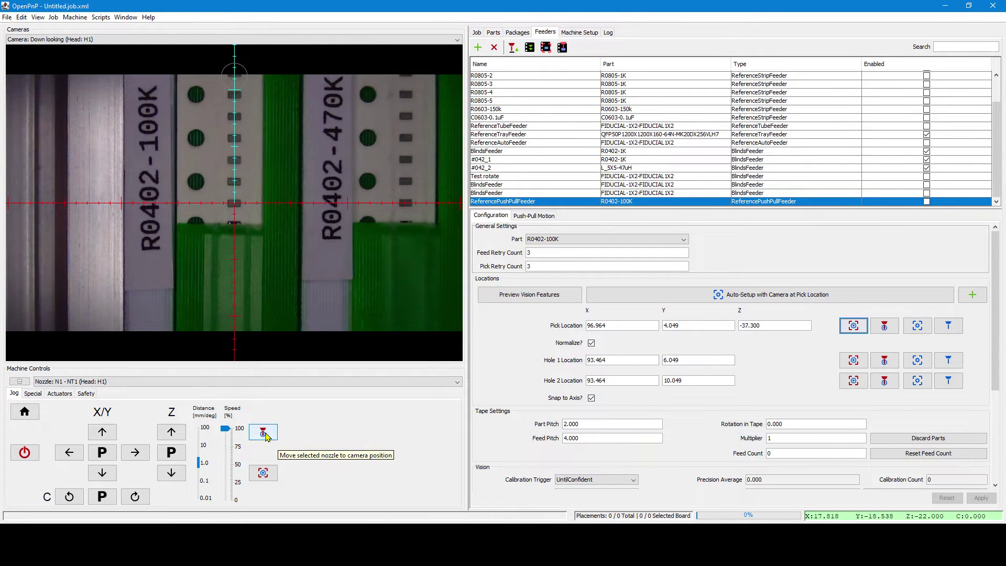
pyautogui.click(263, 432)
pyautogui.click(172, 452)
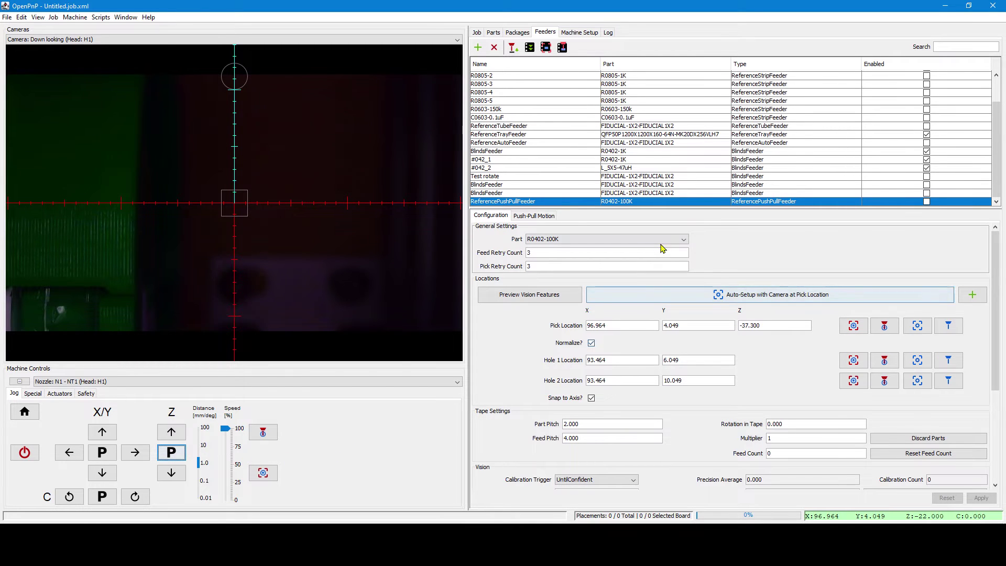
# Confirm PUSH_PULL as the feeder's actuator after checking it in Machine Setup
pyautogui.click(539, 216)
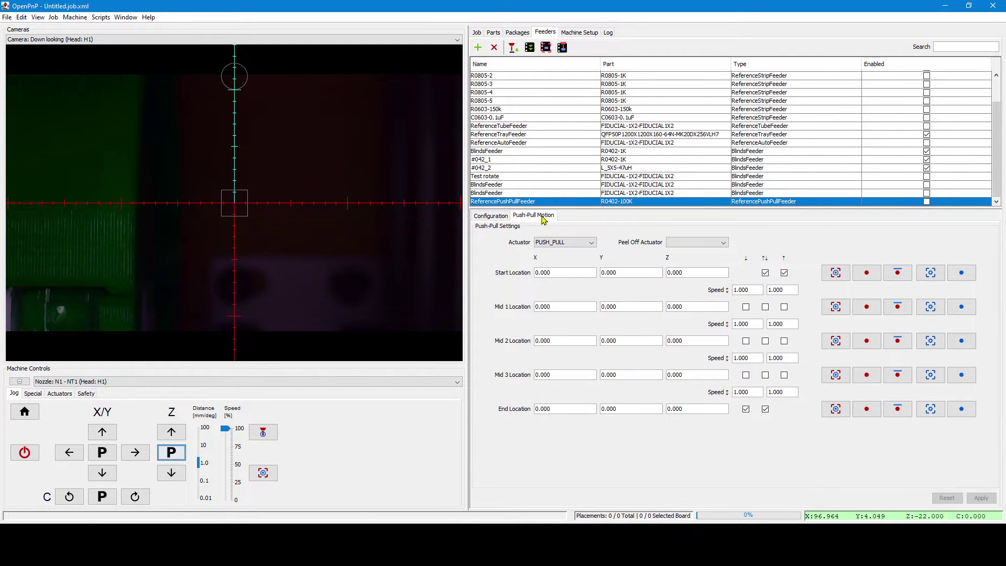
pyautogui.click(576, 240)
pyautogui.click(565, 283)
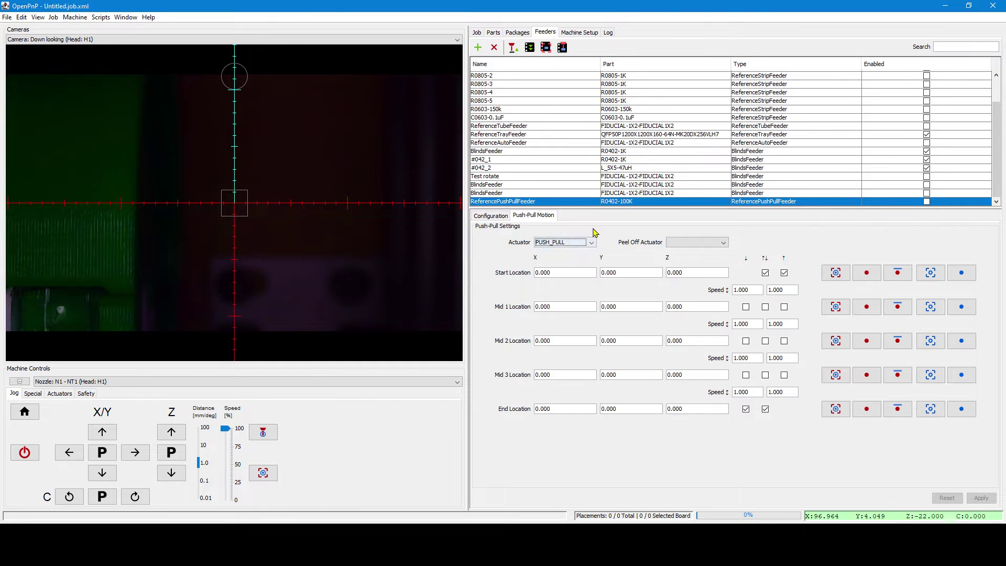
pyautogui.click(592, 33)
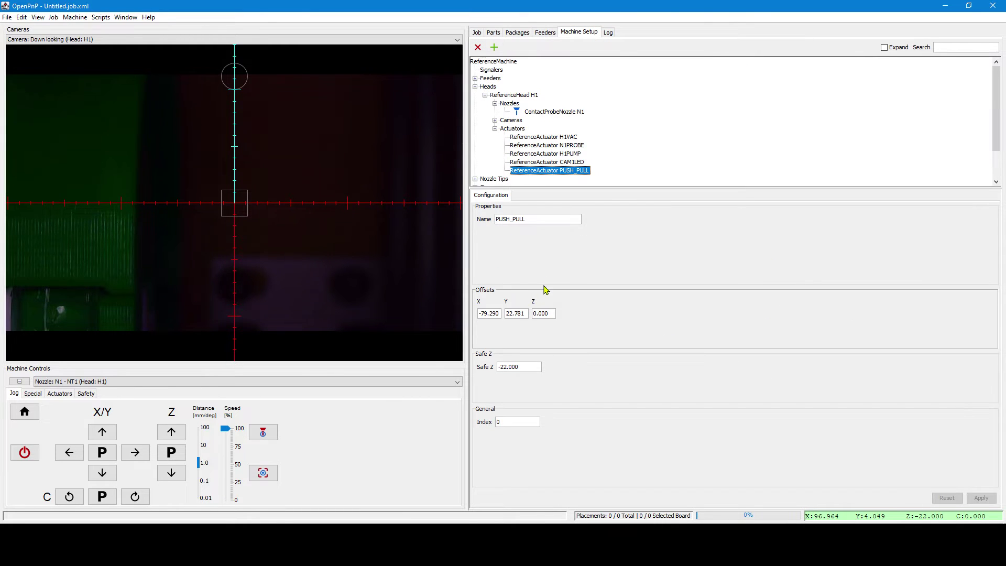
pyautogui.click(571, 114)
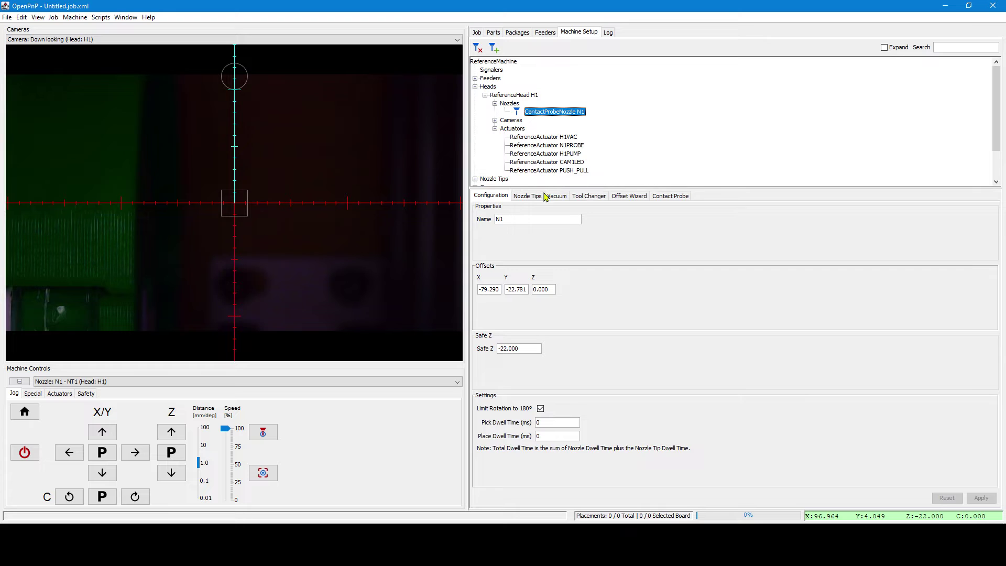
pyautogui.click(558, 170)
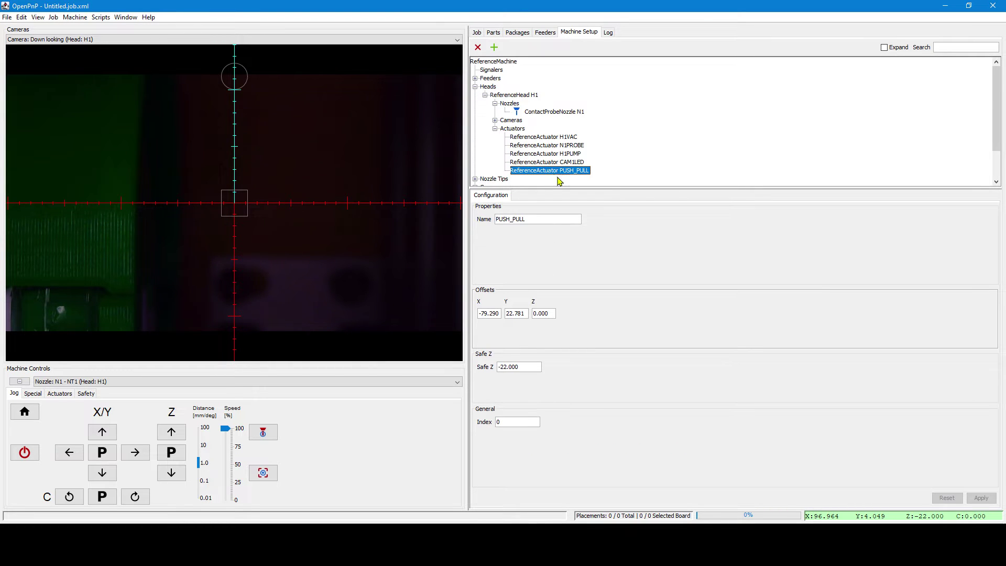
pyautogui.click(544, 32)
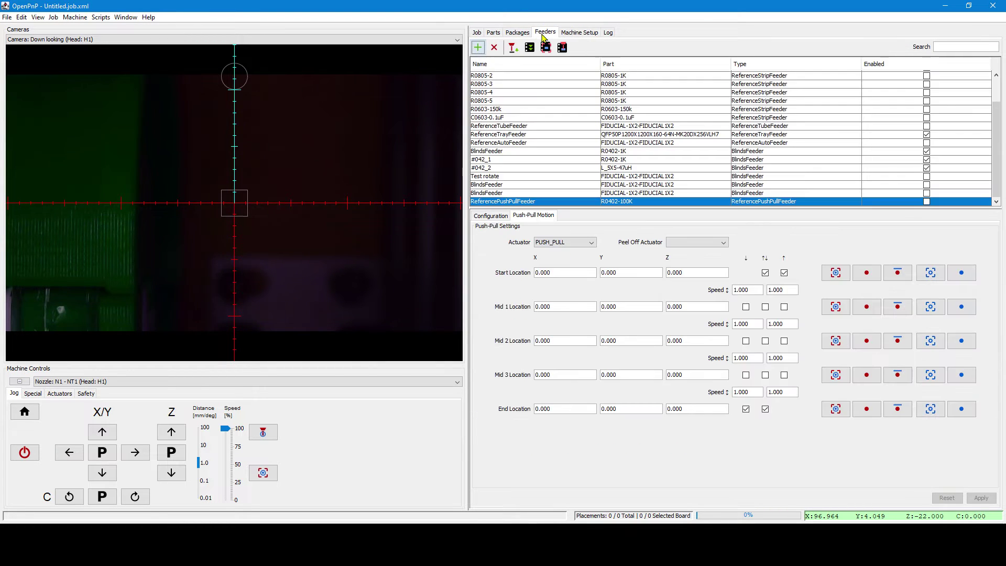
pyautogui.click(565, 243)
pyautogui.click(559, 286)
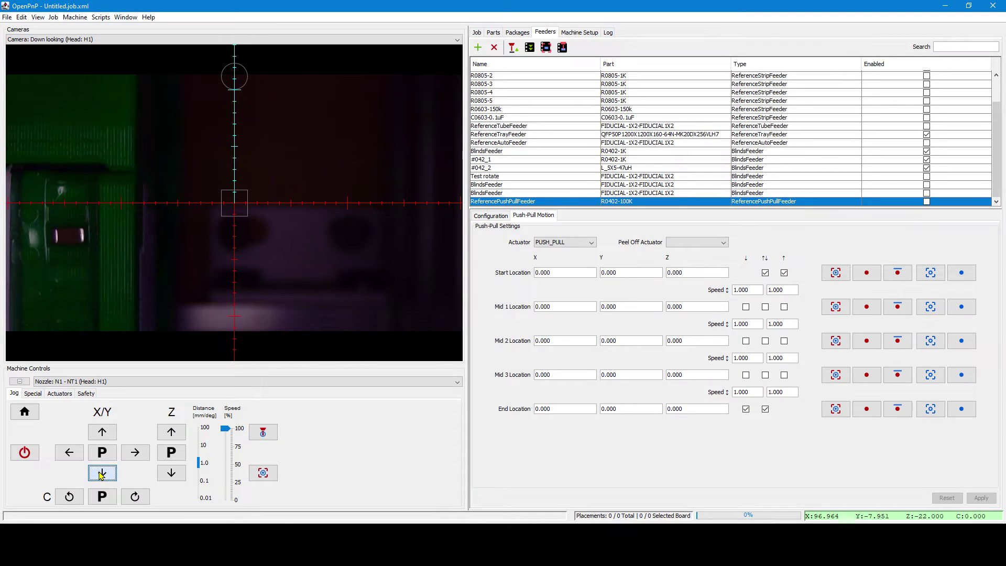
# Capture the Start location at 96.820/35.417/-22.000 with its middle option off
pyautogui.click(102, 474)
pyautogui.click(102, 474)
pyautogui.click(102, 474)
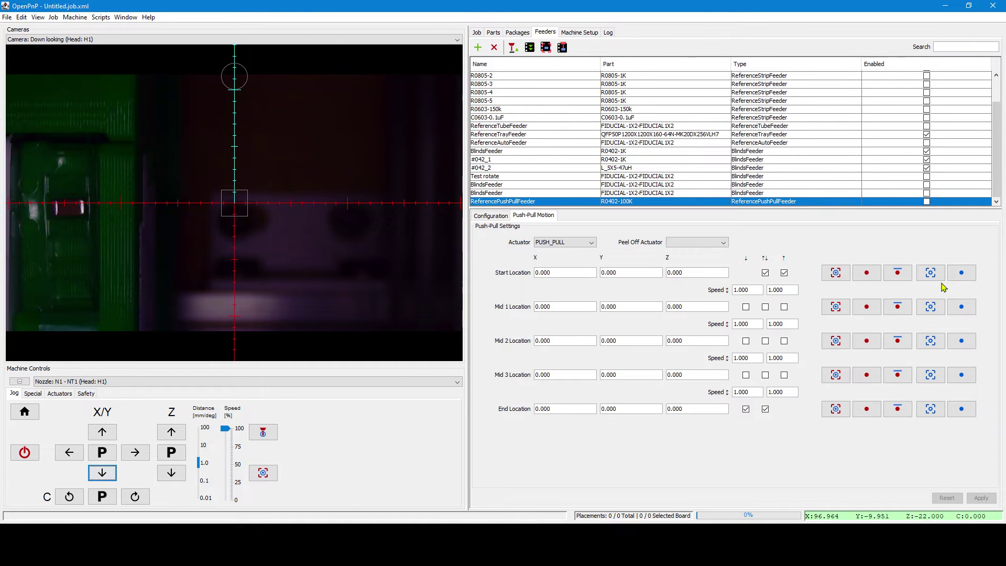
pyautogui.click(961, 272)
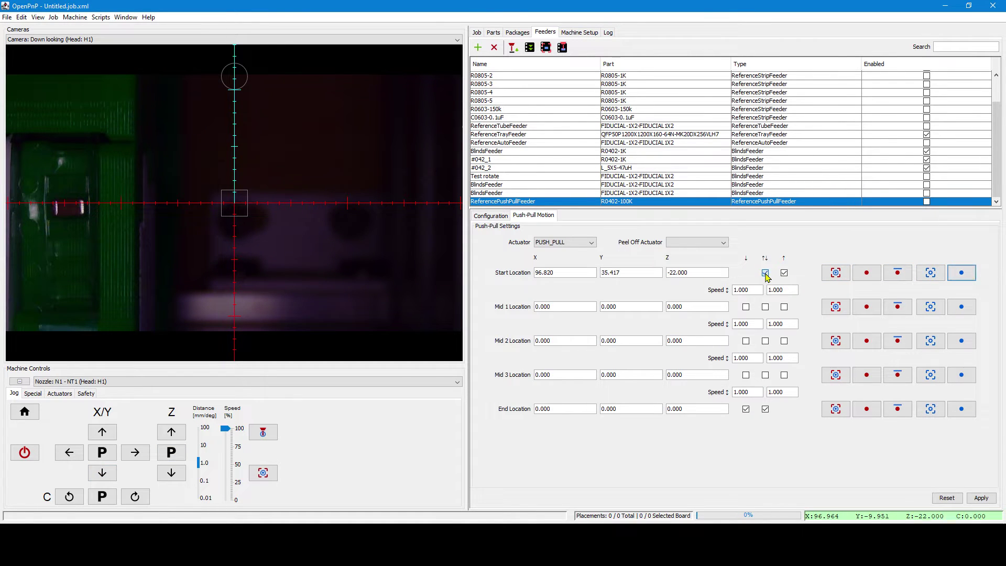
pyautogui.click(765, 272)
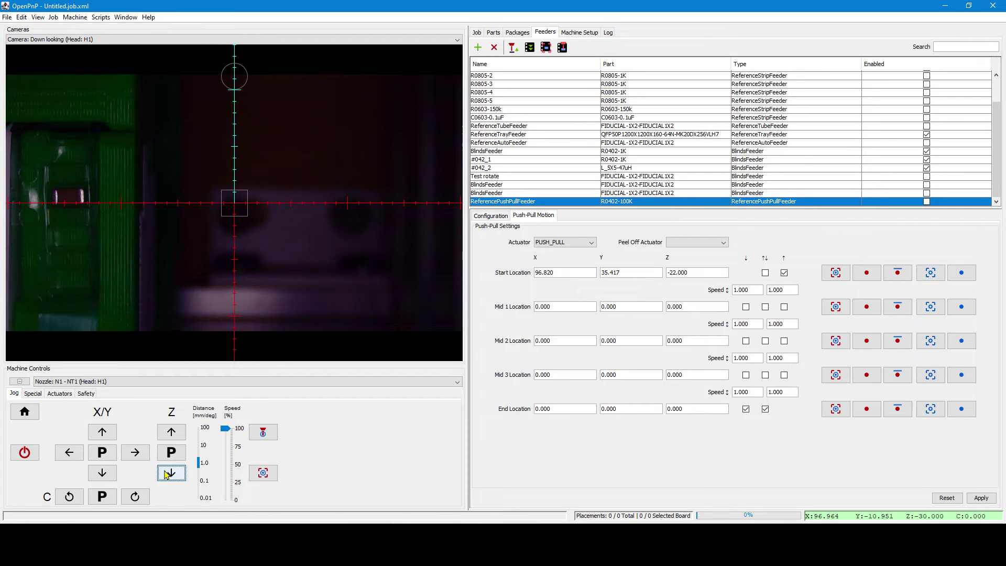
# Capture Mid 3 at 96.820/33.017/-31.000 and End at 96.820/45.817/-31.000, then apply
pyautogui.click(101, 473)
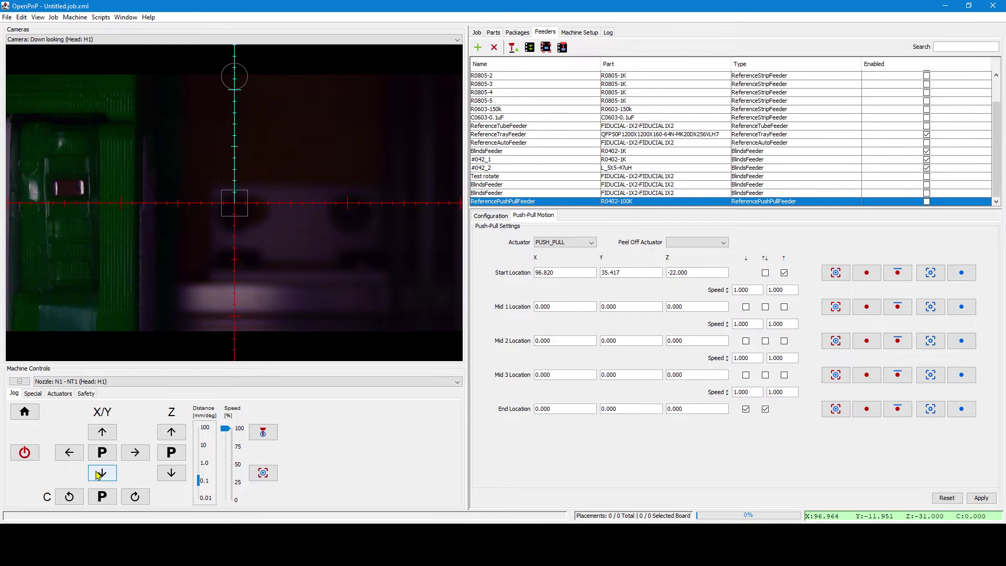
pyautogui.click(101, 473)
pyautogui.click(101, 473)
pyautogui.click(101, 473)
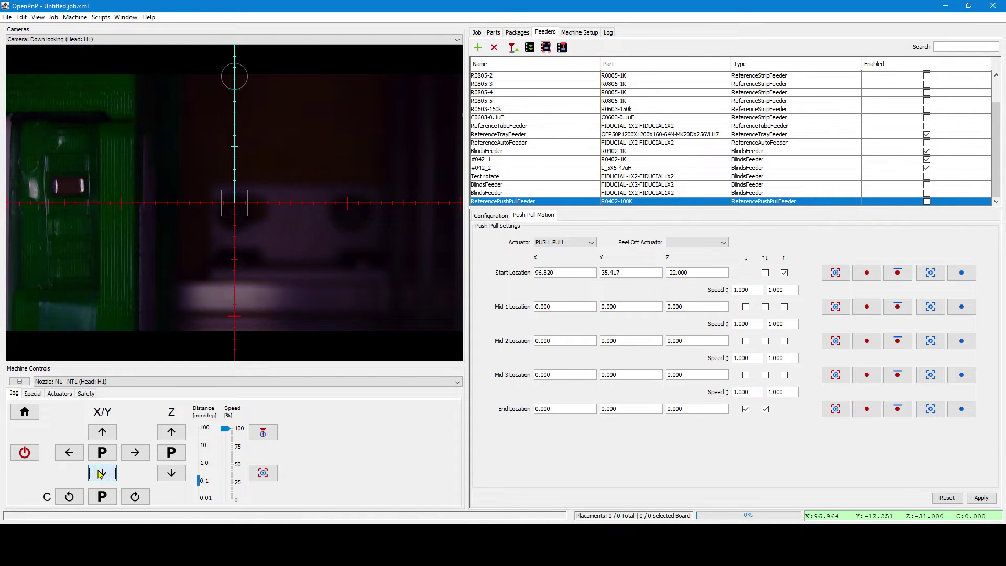
pyautogui.click(101, 473)
pyautogui.click(961, 376)
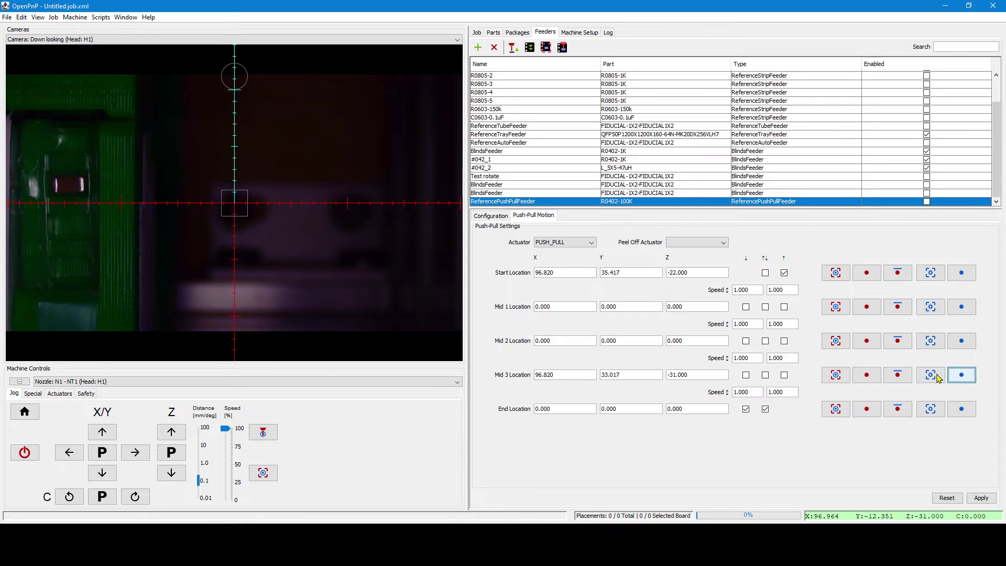
pyautogui.click(745, 375)
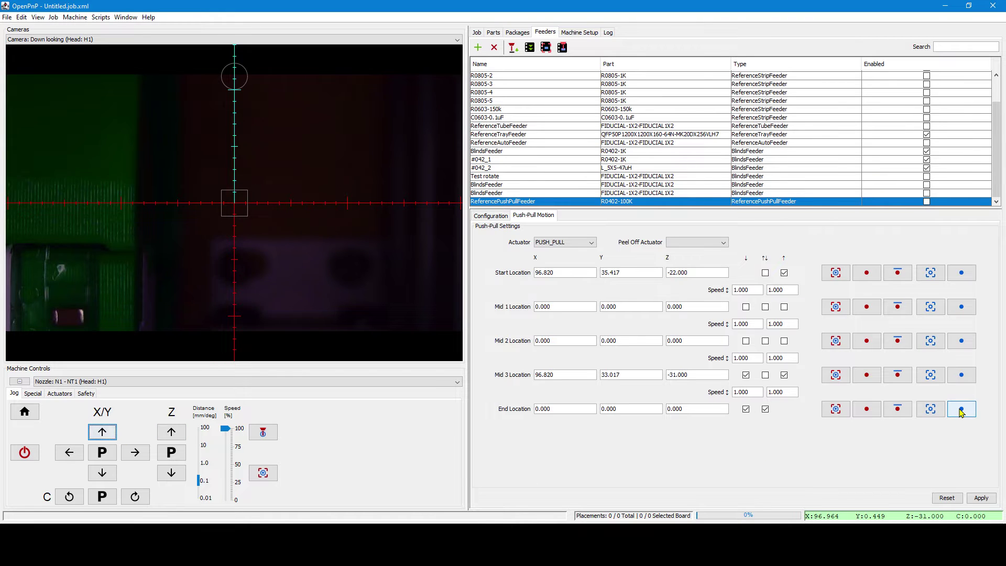
pyautogui.click(960, 410)
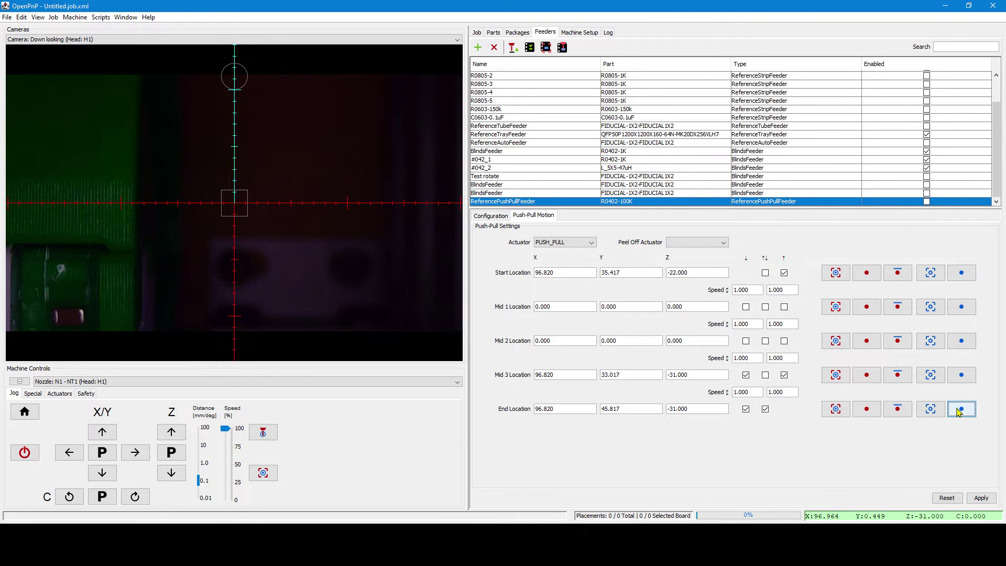
pyautogui.click(982, 497)
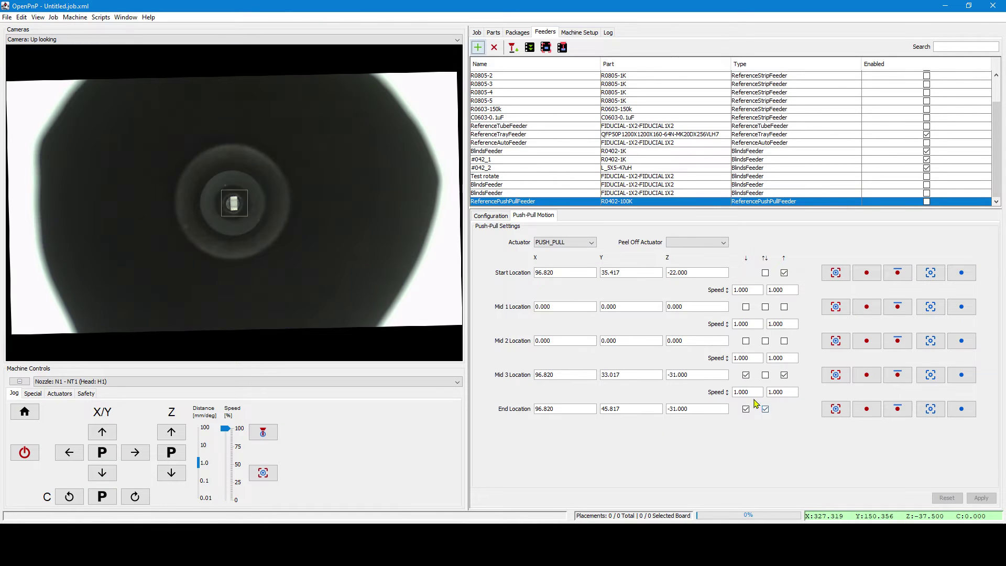
# Slow the Mid 3 speeds to 0.05 and 0.03, apply, and show the Parts list
pyautogui.click(752, 393)
pyautogui.write('0.03')
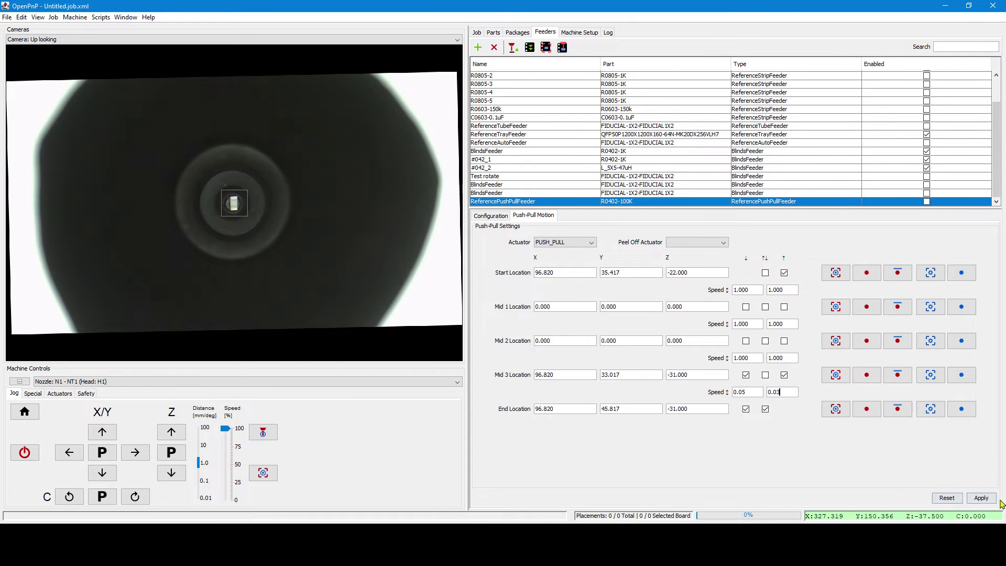
pyautogui.click(984, 498)
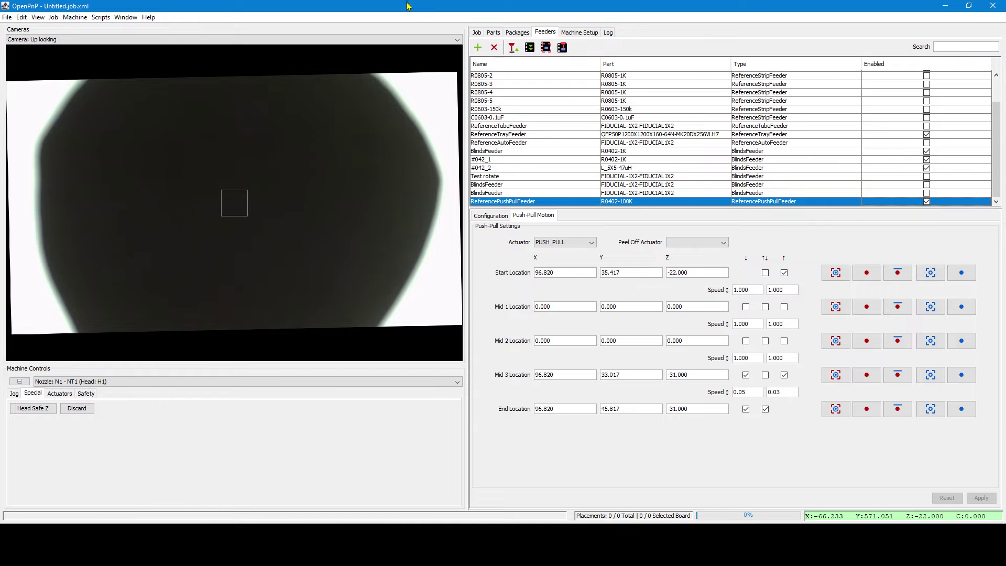
pyautogui.click(494, 33)
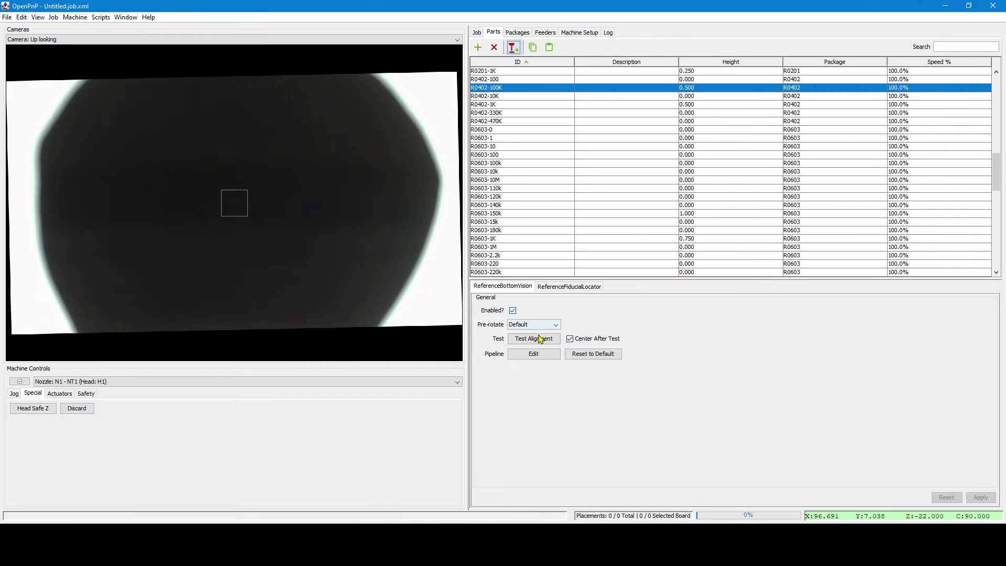
# Test bottom-vision alignment of R0402-100K, discard the part, then pick and test a fresh one
pyautogui.click(540, 339)
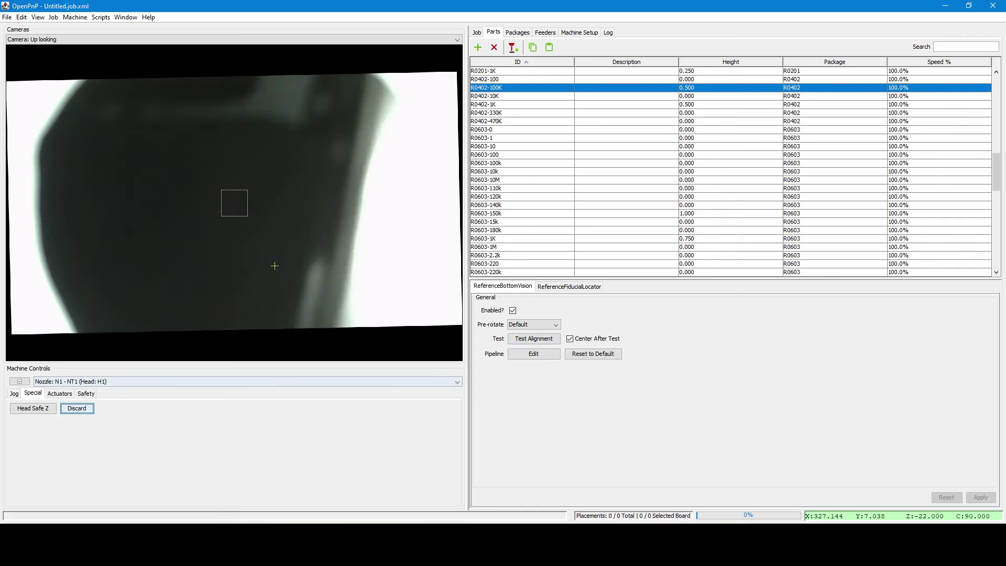
pyautogui.click(532, 339)
pyautogui.click(86, 409)
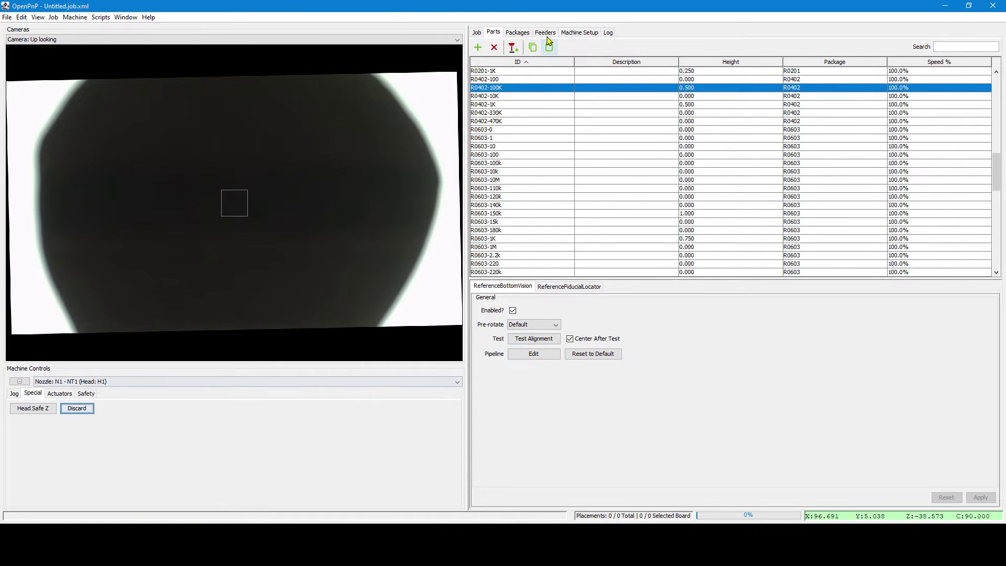
pyautogui.click(513, 48)
pyautogui.click(530, 339)
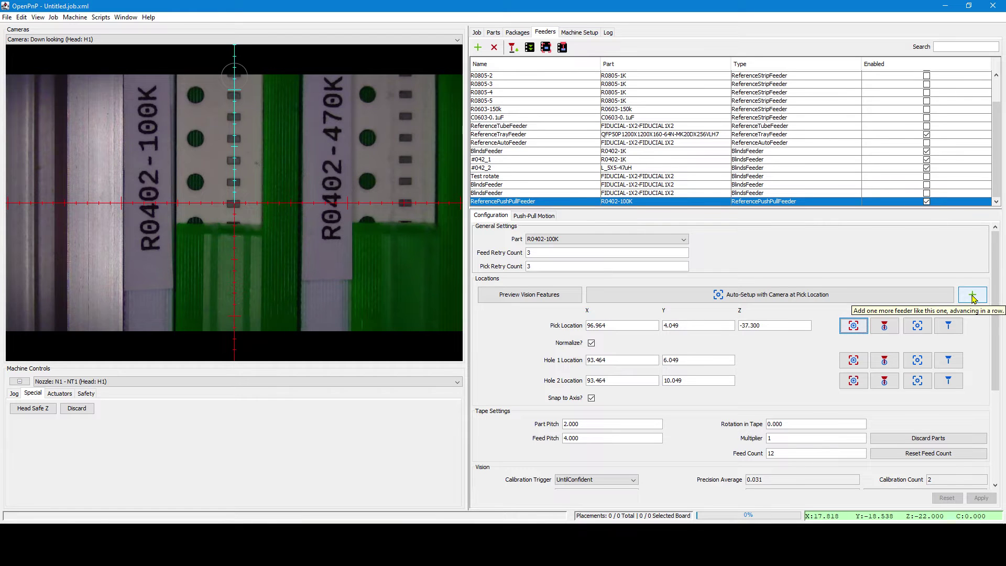
# Clone the feeder for the neighbouring R0402-470K tape and compare it with the R0402-100K feeder
pyautogui.click(972, 296)
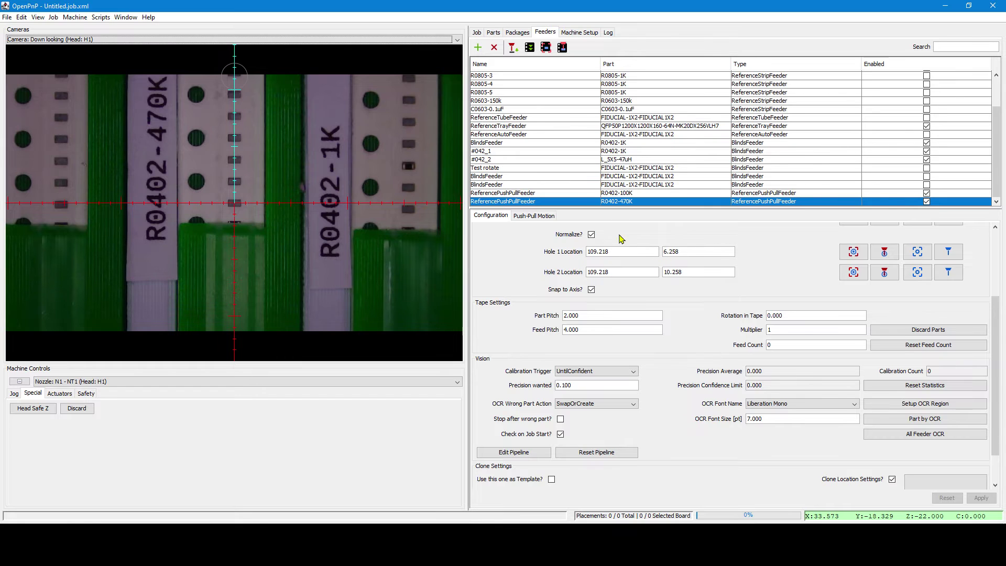
pyautogui.click(624, 193)
pyautogui.click(625, 199)
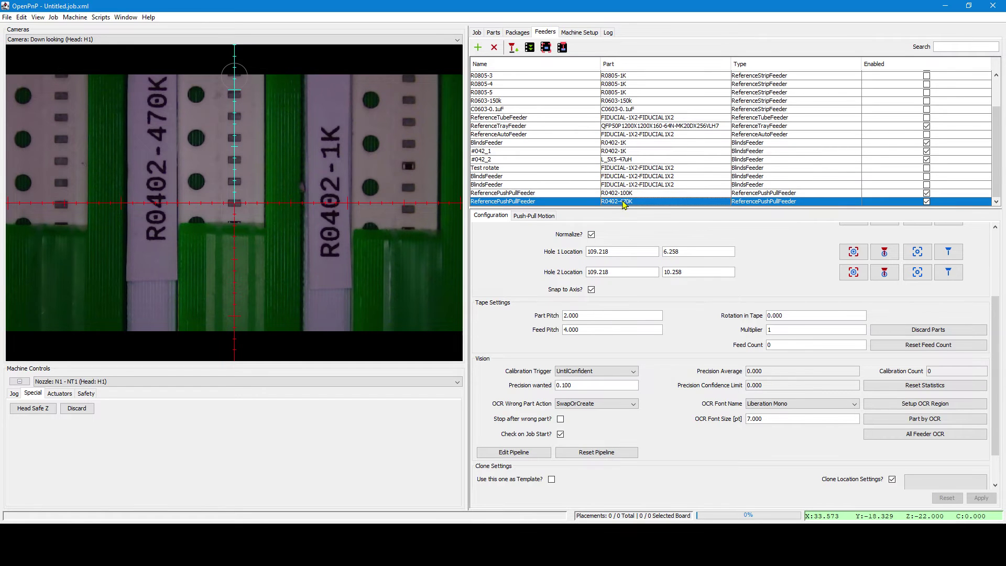
pyautogui.click(625, 193)
pyautogui.click(632, 203)
# Compare both feeders' push-pull locations, then view R0402-470K's vision and clone settings
pyautogui.click(543, 216)
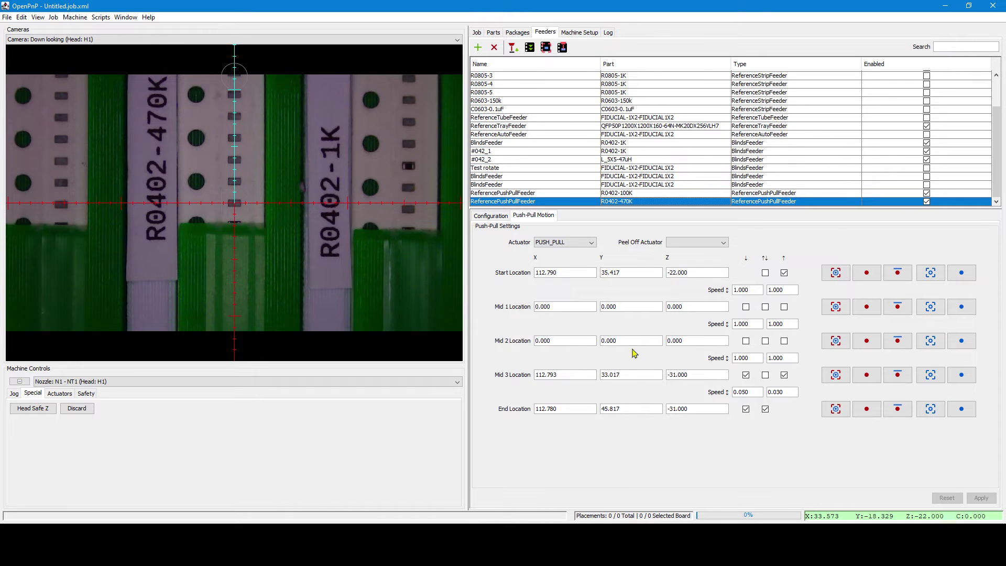
pyautogui.click(626, 194)
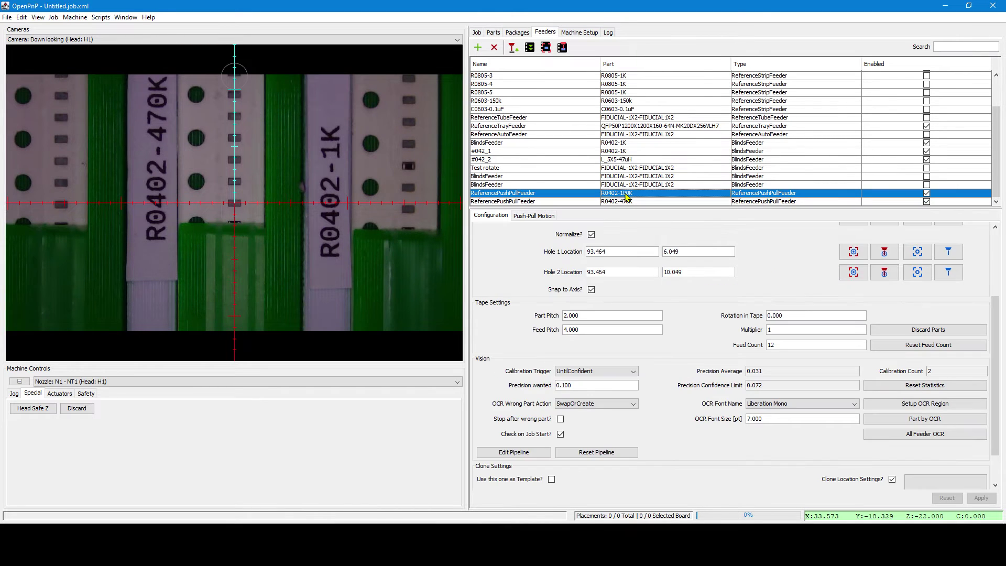
pyautogui.click(539, 216)
pyautogui.click(611, 202)
pyautogui.click(539, 217)
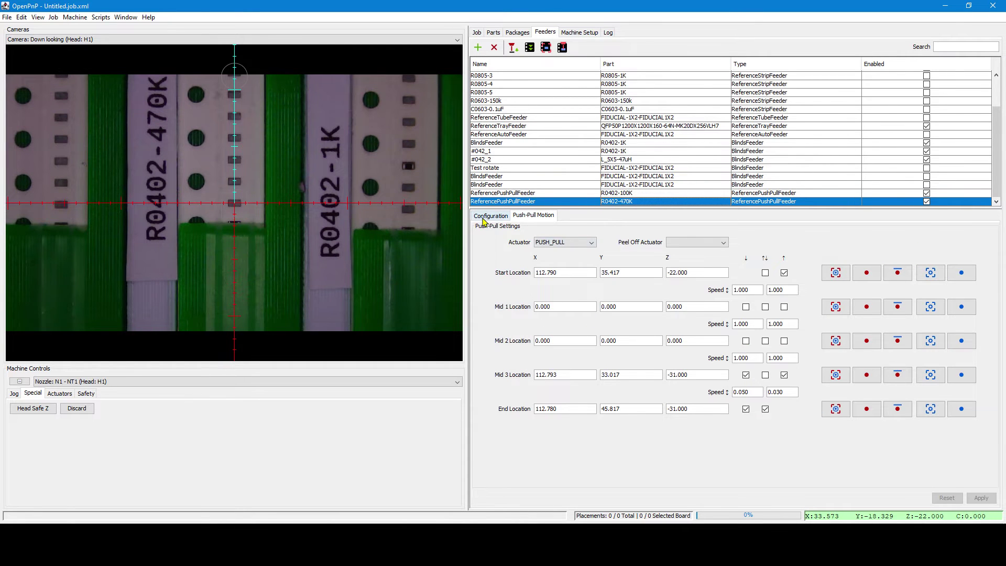
pyautogui.click(490, 215)
pyautogui.scroll(-2, 689, 462)
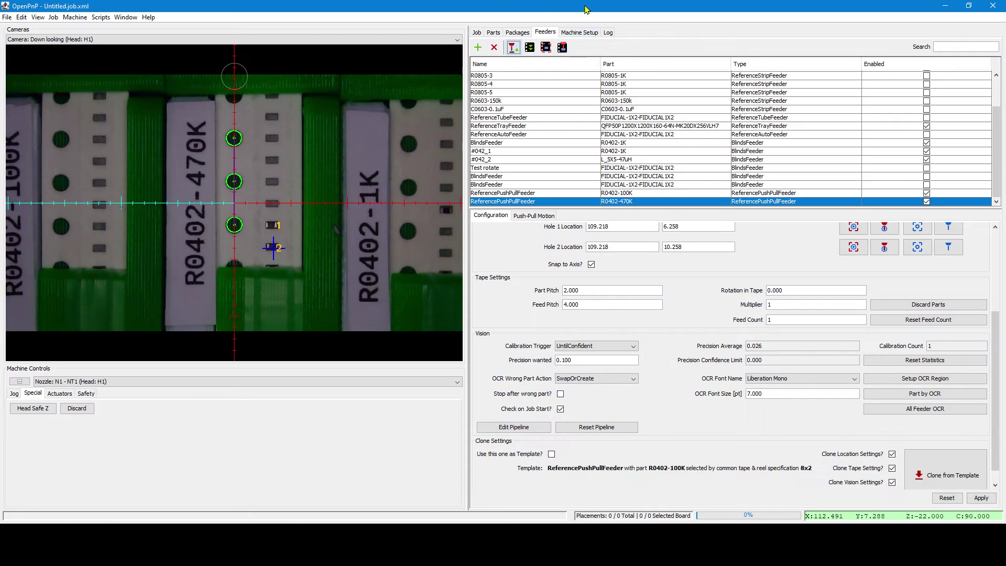
# Test bottom-vision alignment of R0402-470K from the Parts list, then start another new feeder
pyautogui.click(493, 33)
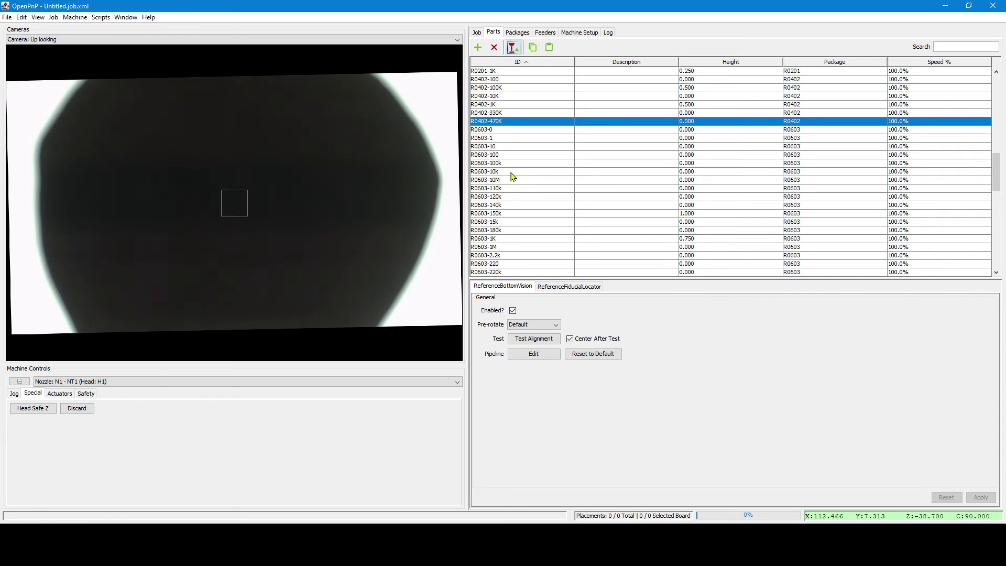
pyautogui.click(532, 338)
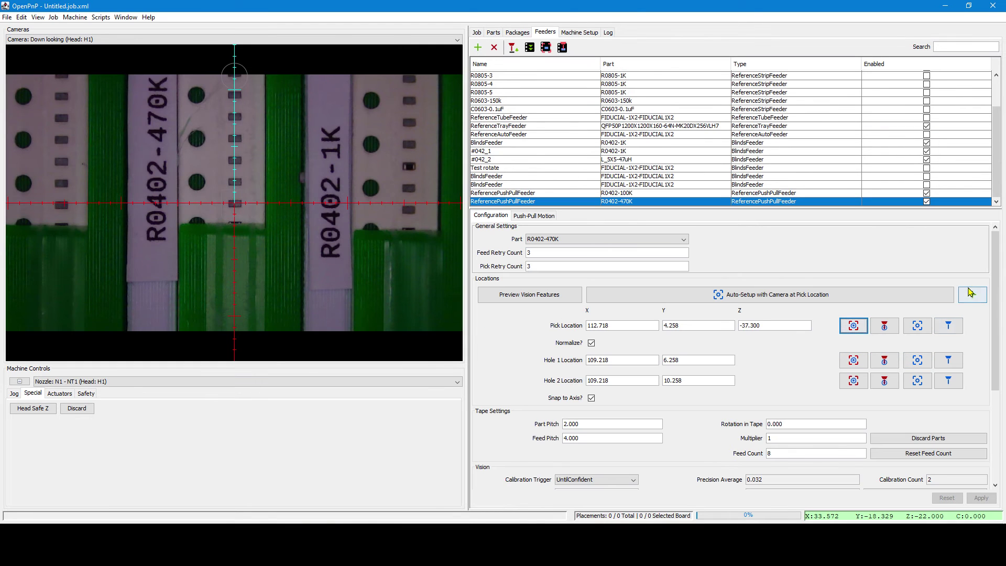
pyautogui.click(971, 294)
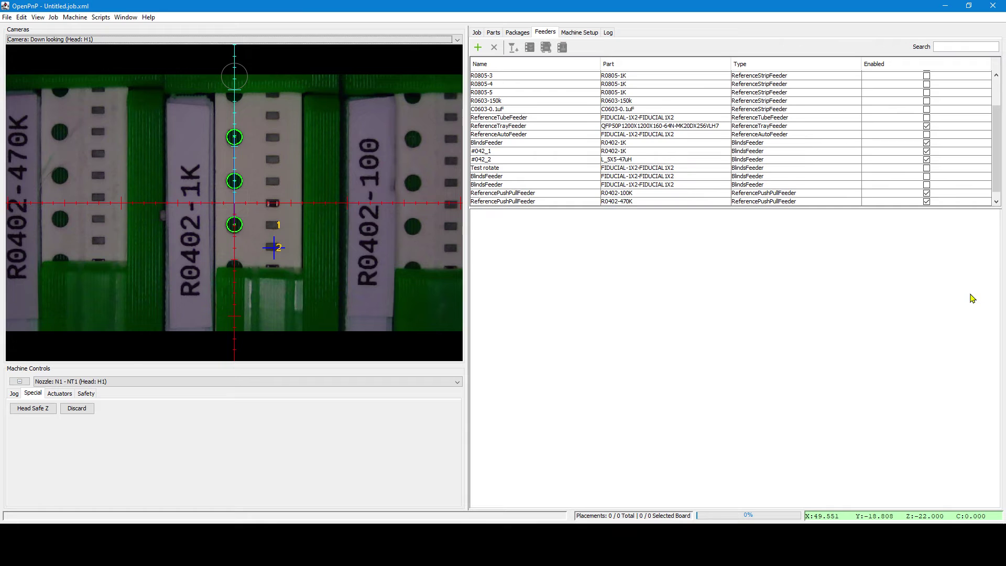
# Auto-create feeders for the next tapes: one reads R0402-1K, one stays FIDUCIAL-1X2 after an OCR error
pyautogui.scroll(5, 966, 304)
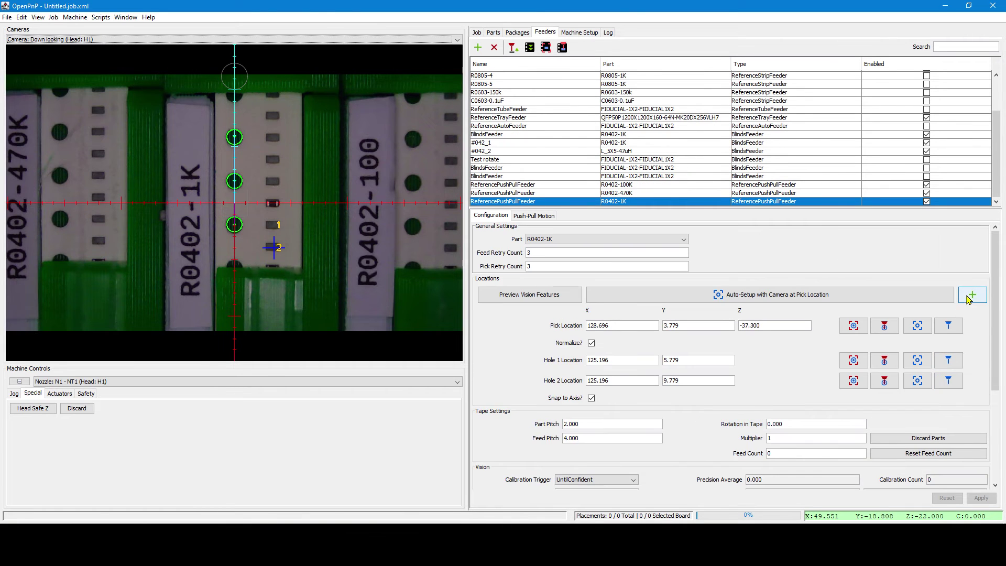
pyautogui.click(971, 293)
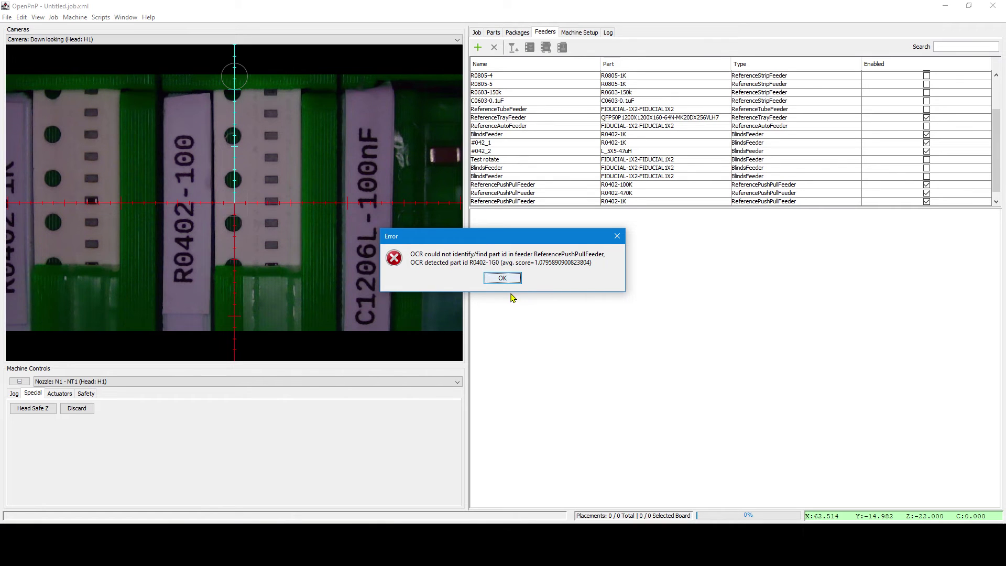
pyautogui.click(501, 279)
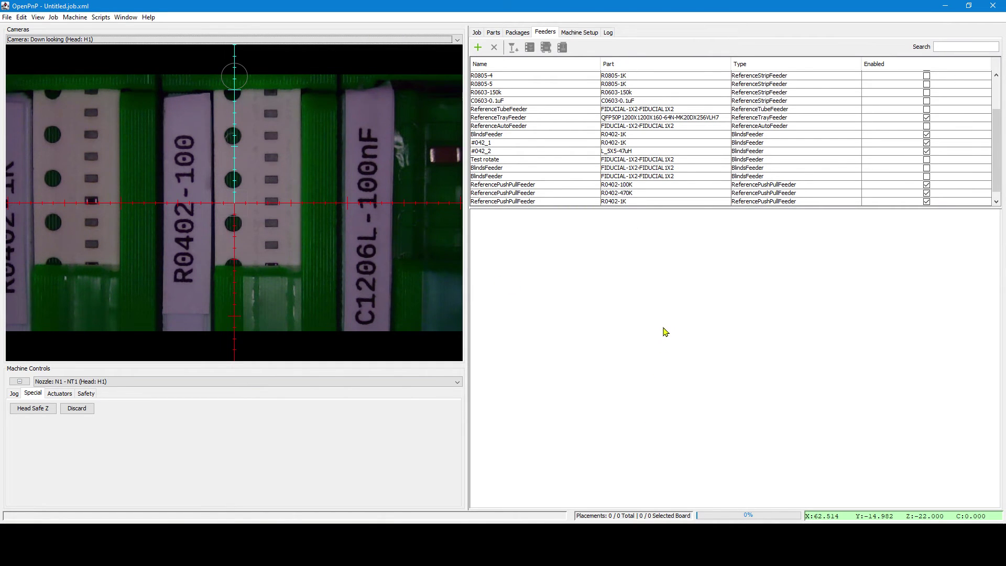
pyautogui.scroll(-1, 653, 178)
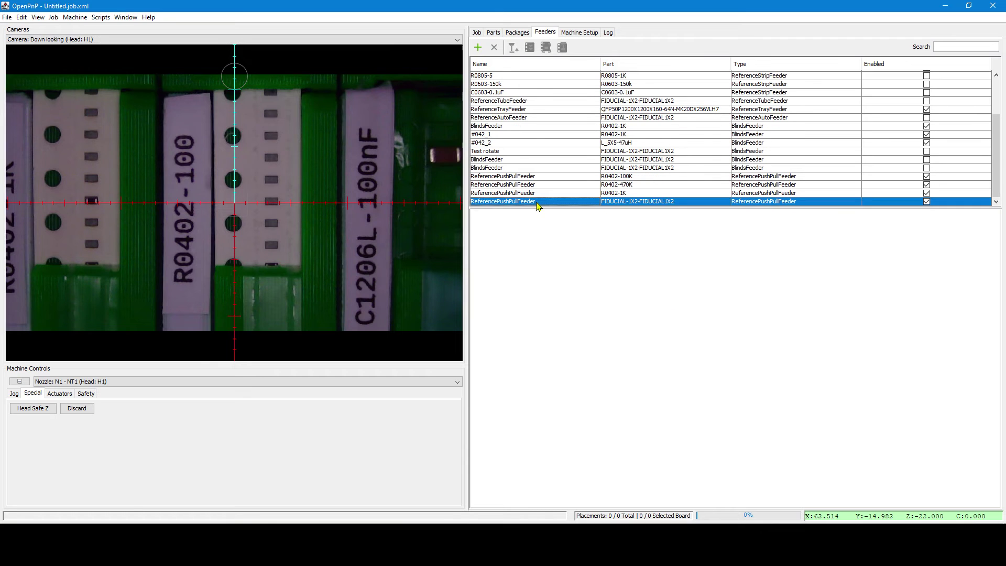
pyautogui.scroll(-2, 965, 491)
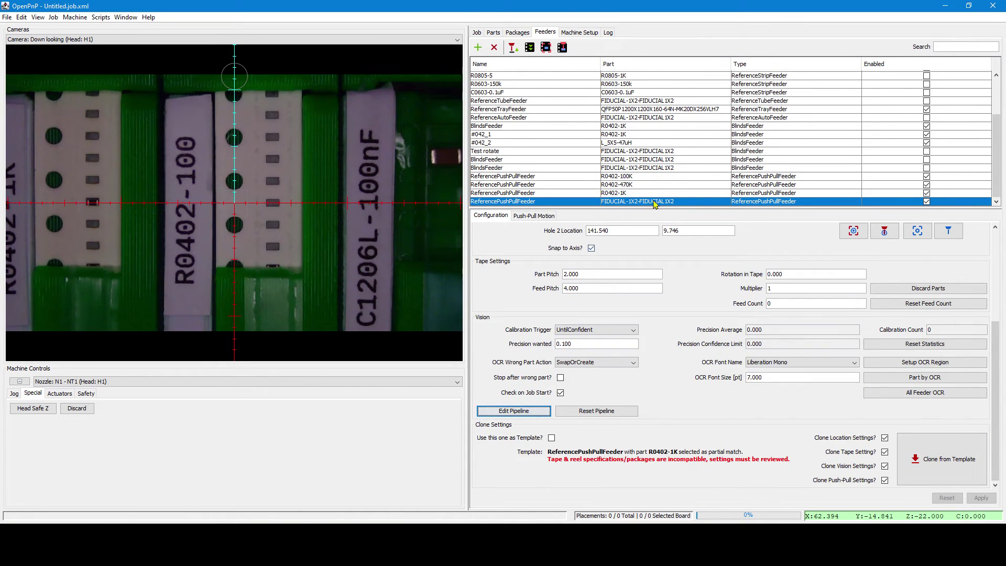
# Mark the R0402-100K feeder as the cloning template and open its vision pipeline
pyautogui.click(622, 176)
pyautogui.scroll(-2, 662, 367)
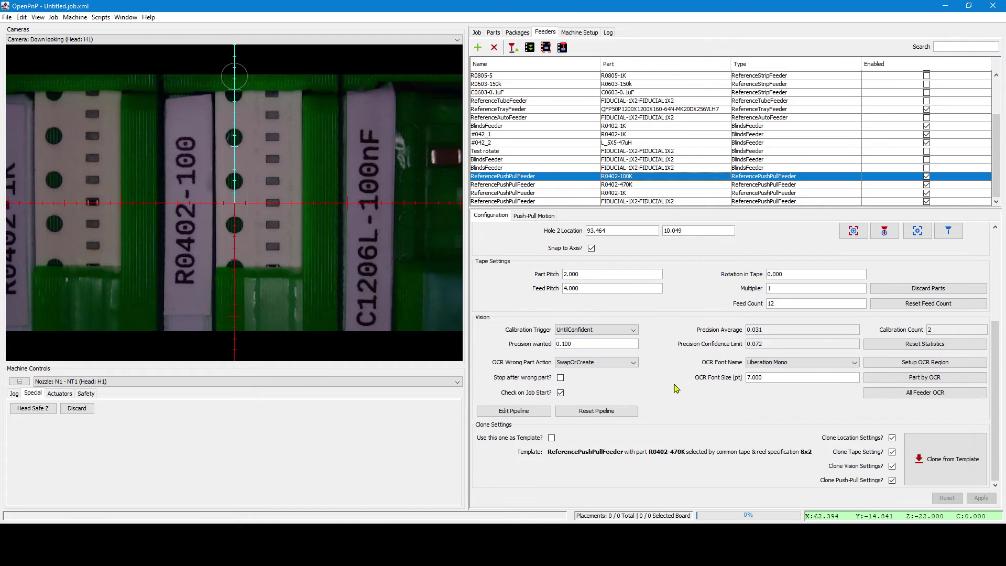
pyautogui.click(551, 438)
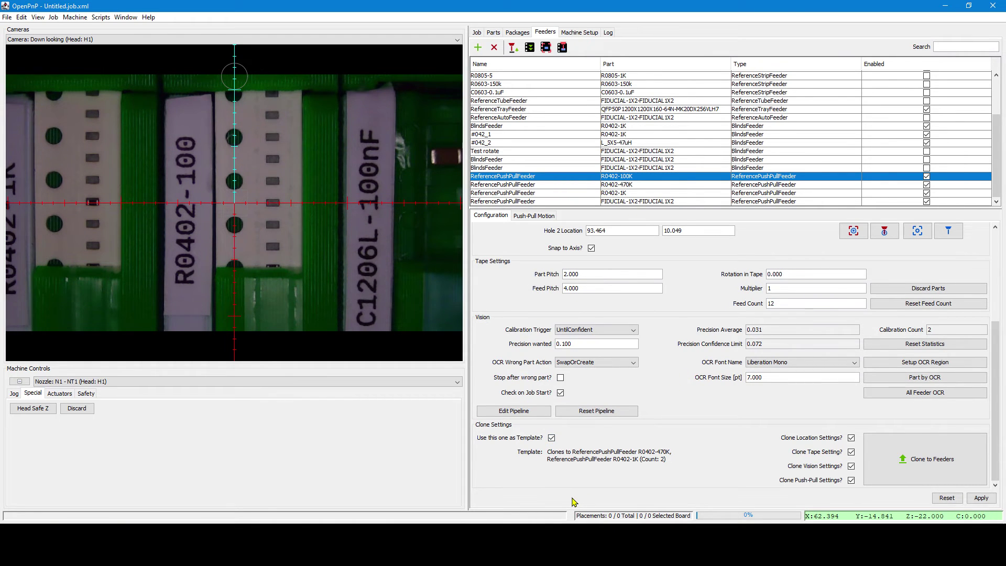
pyautogui.click(510, 412)
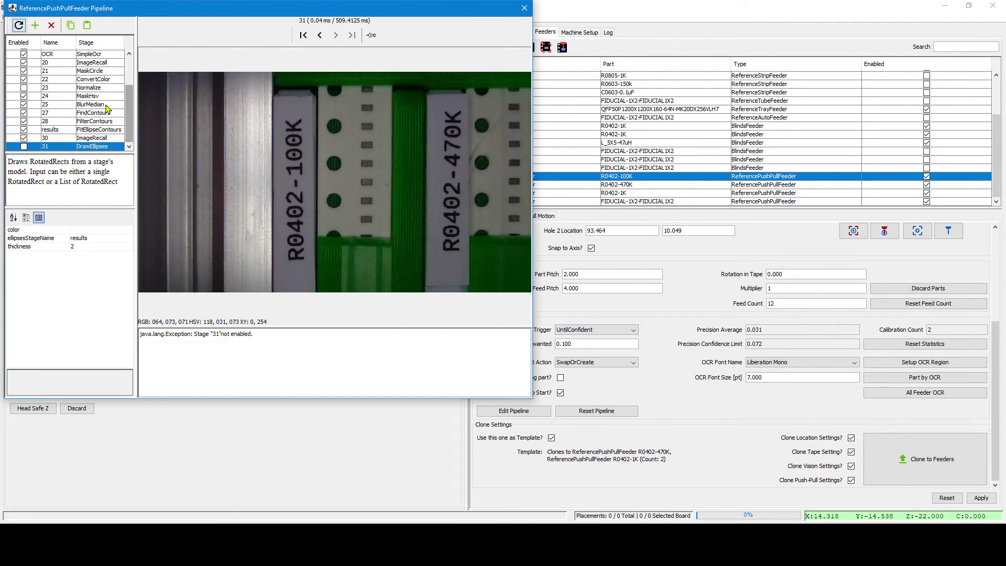
# Set the SimpleOcr stage's drawStyle to OverScaledImage
pyautogui.scroll(1, 90, 103)
pyautogui.click(91, 78)
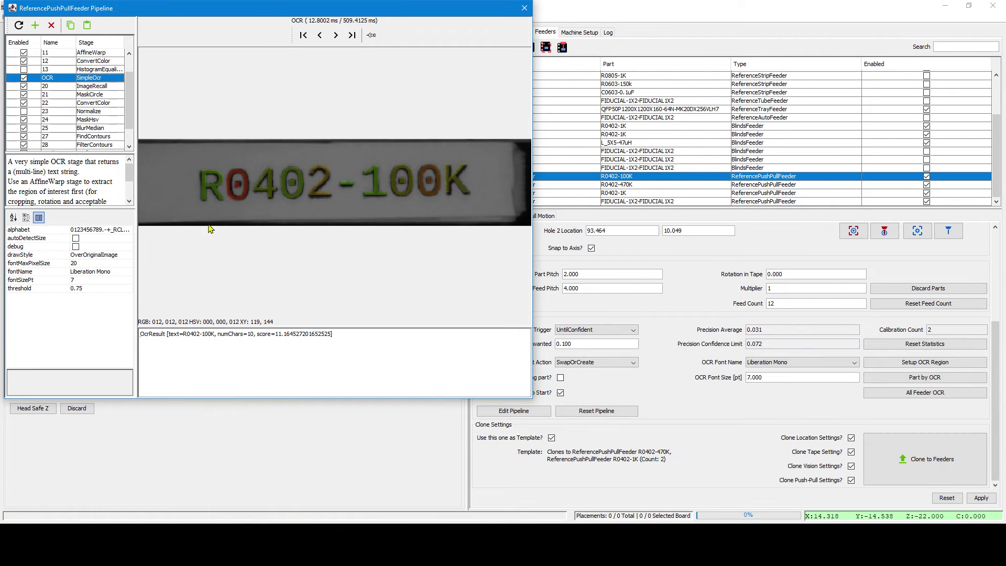
pyautogui.click(107, 256)
pyautogui.click(105, 262)
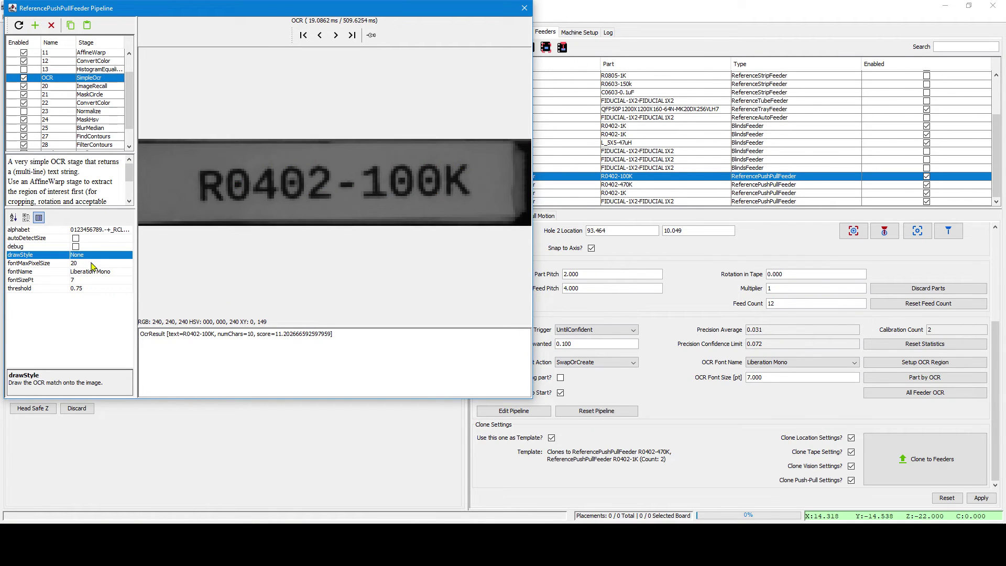
pyautogui.click(102, 258)
pyautogui.click(103, 276)
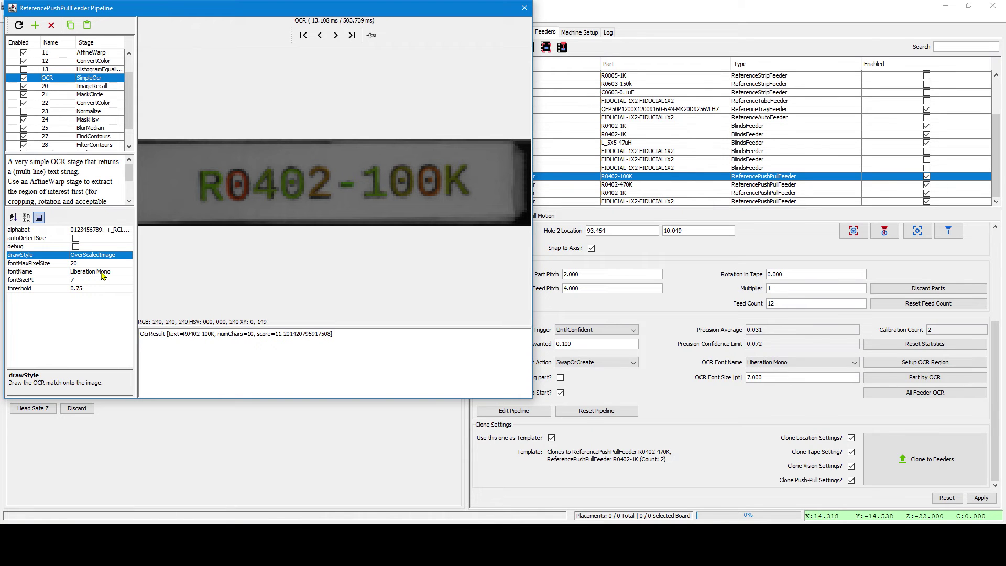
# Set the OCR fontMaxPixelSize to 28 and close the pipeline editor
pyautogui.click(97, 263)
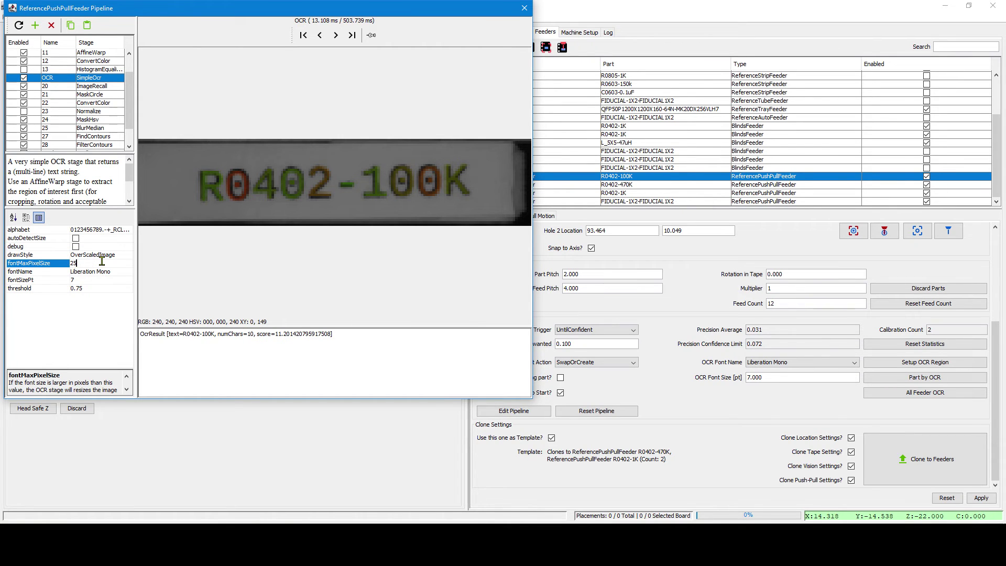
pyautogui.write('25')
pyautogui.press('Return')
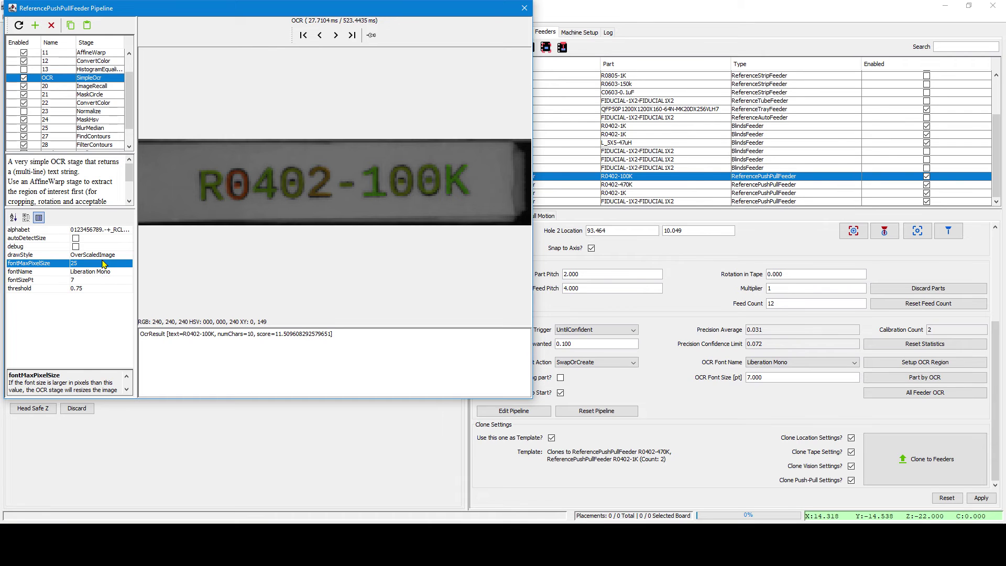
pyautogui.click(96, 263)
pyautogui.write('28')
pyautogui.press('Return')
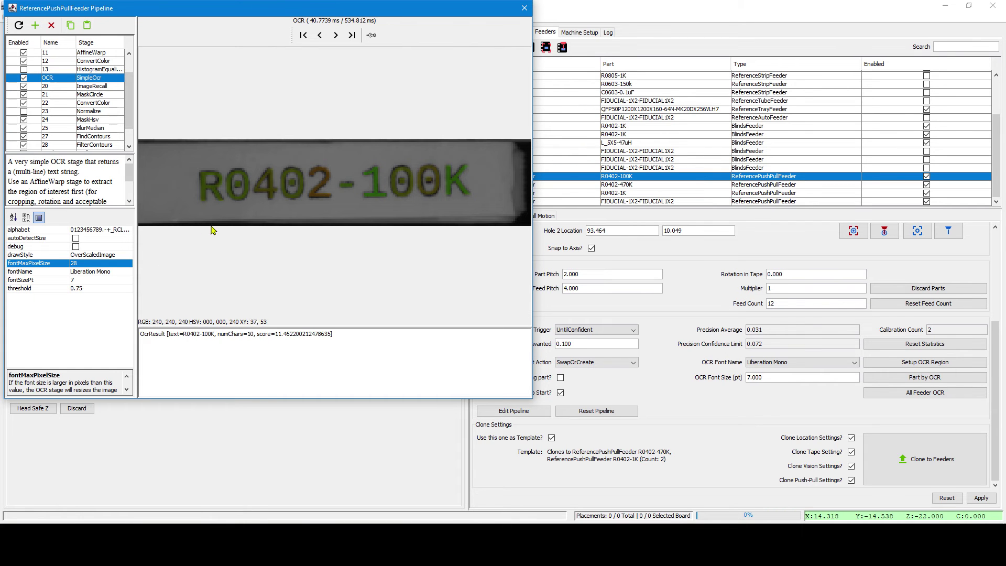
pyautogui.click(517, 9)
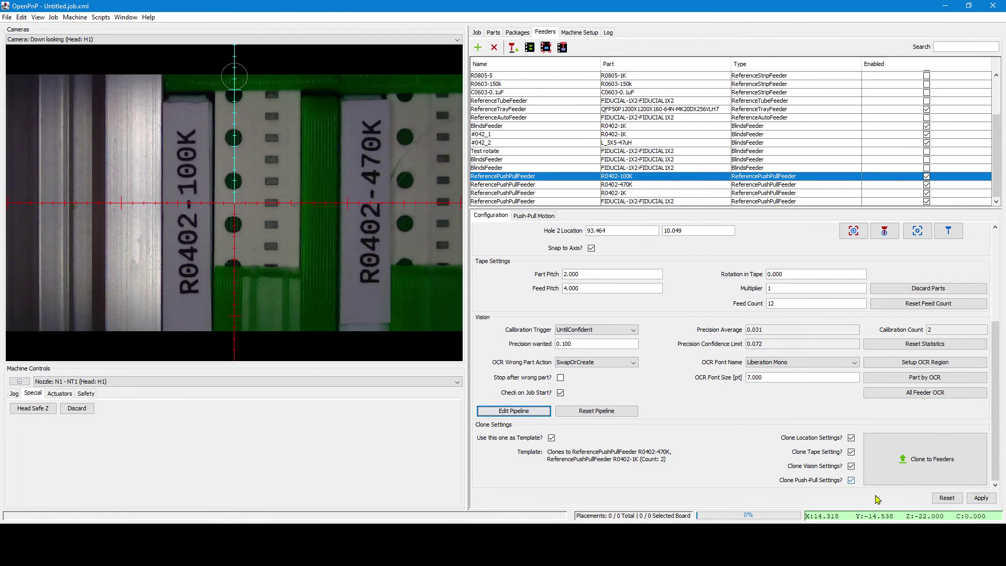
# Untick Location, Tape and Push-Pull, then clone vision to R0402-470K and R0402-1K, confirming the overwrite
pyautogui.click(850, 437)
pyautogui.click(850, 452)
pyautogui.click(851, 478)
pyautogui.click(921, 467)
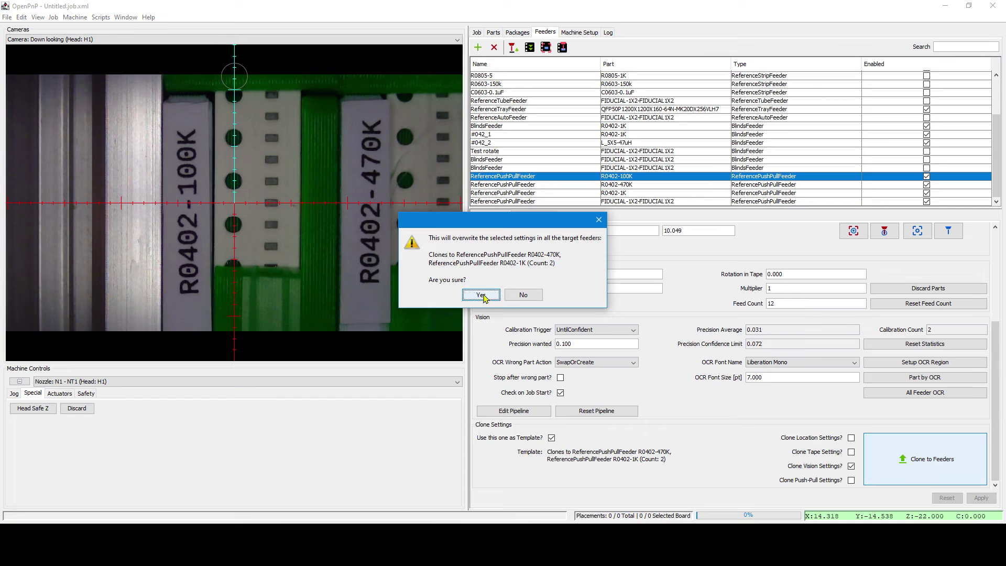
pyautogui.click(481, 295)
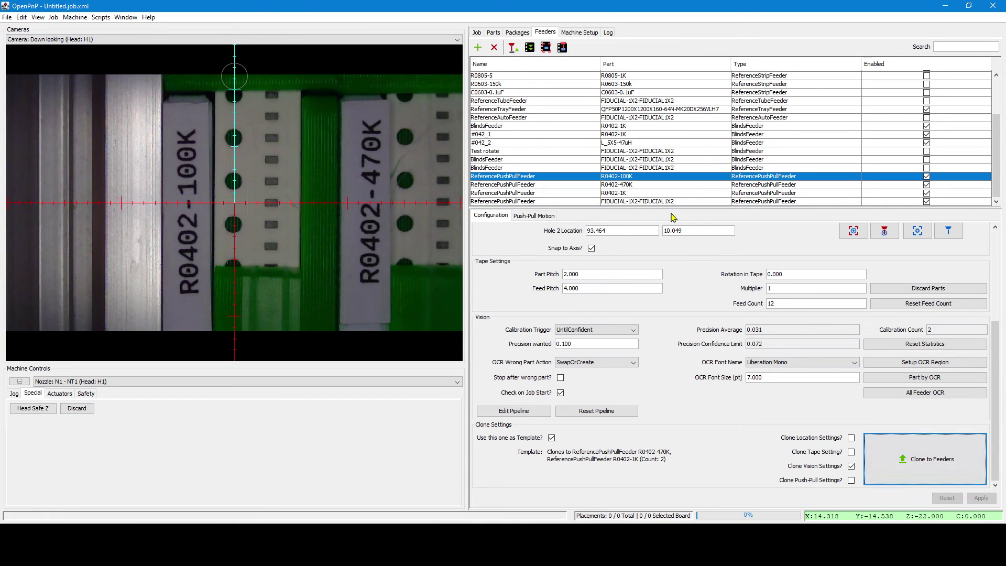
# Identify the unidentified FIDUCIAL-1X2 feeder by OCR as R0402-100 and apply the change
pyautogui.click(607, 201)
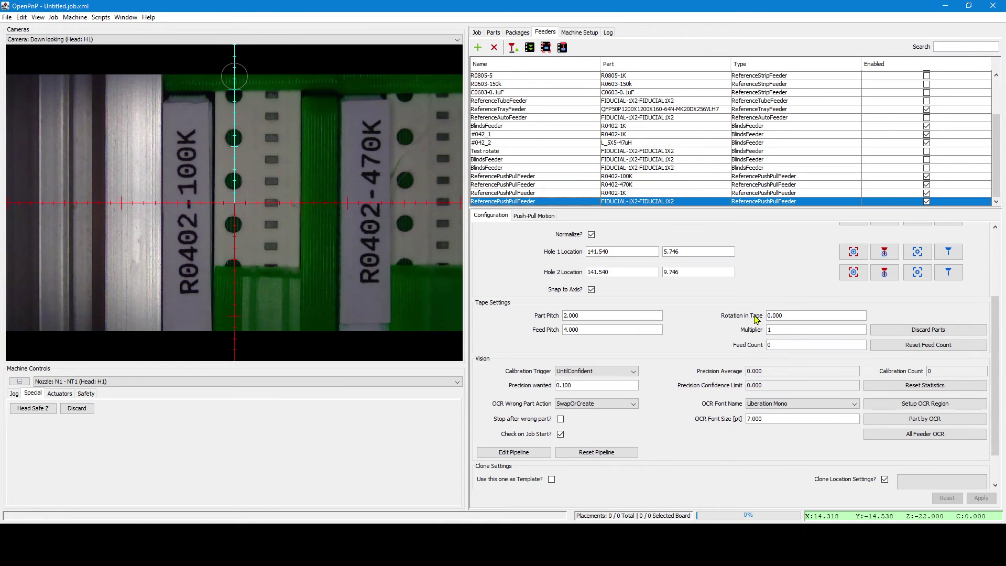
pyautogui.click(921, 419)
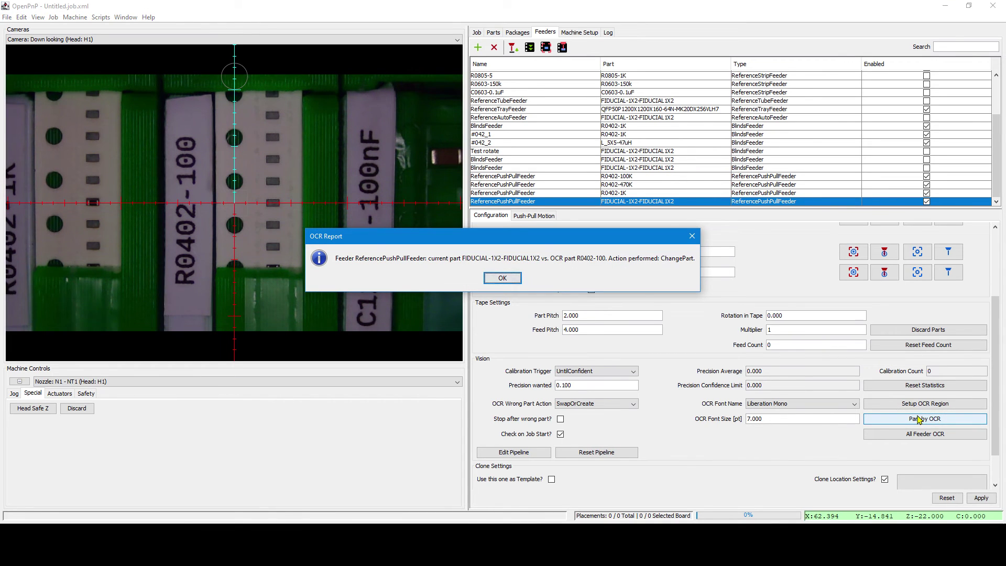
pyautogui.click(498, 278)
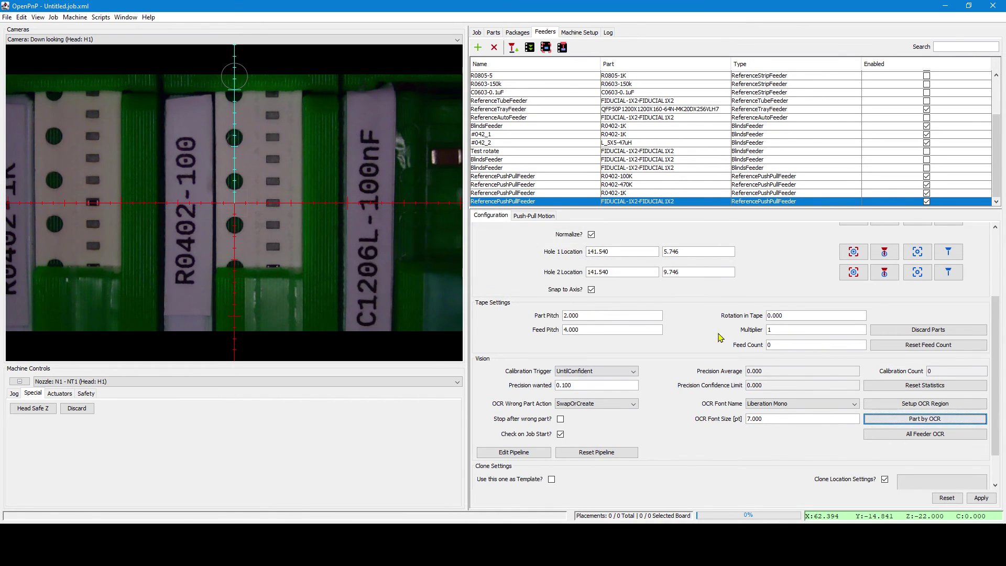
pyautogui.scroll(5, 738, 293)
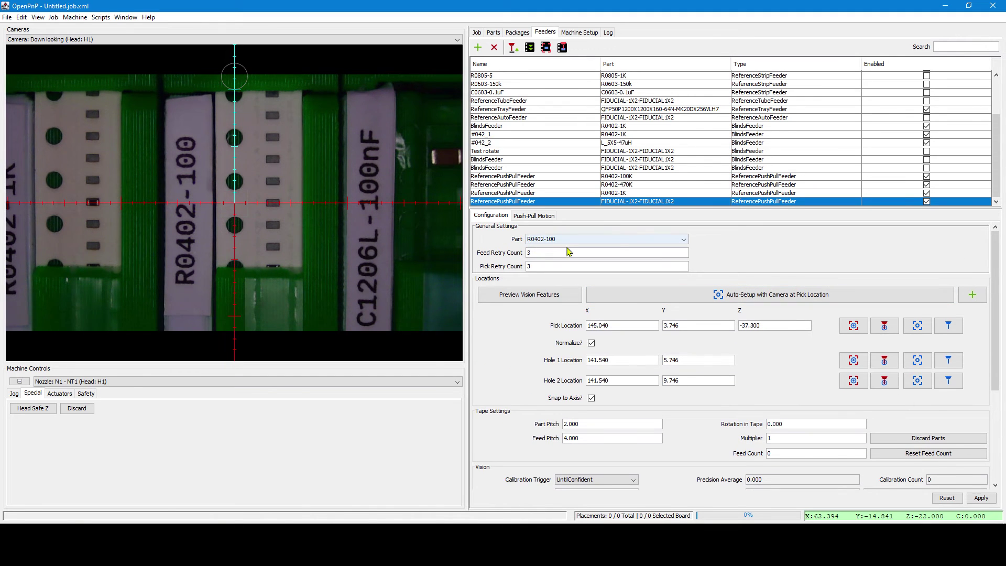
pyautogui.click(980, 498)
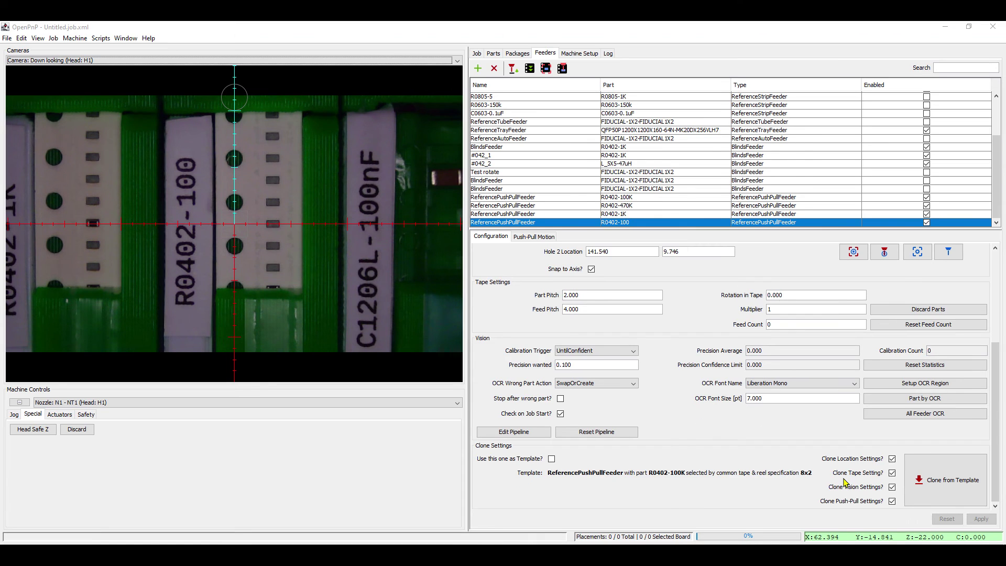
pyautogui.scroll(5, 757, 447)
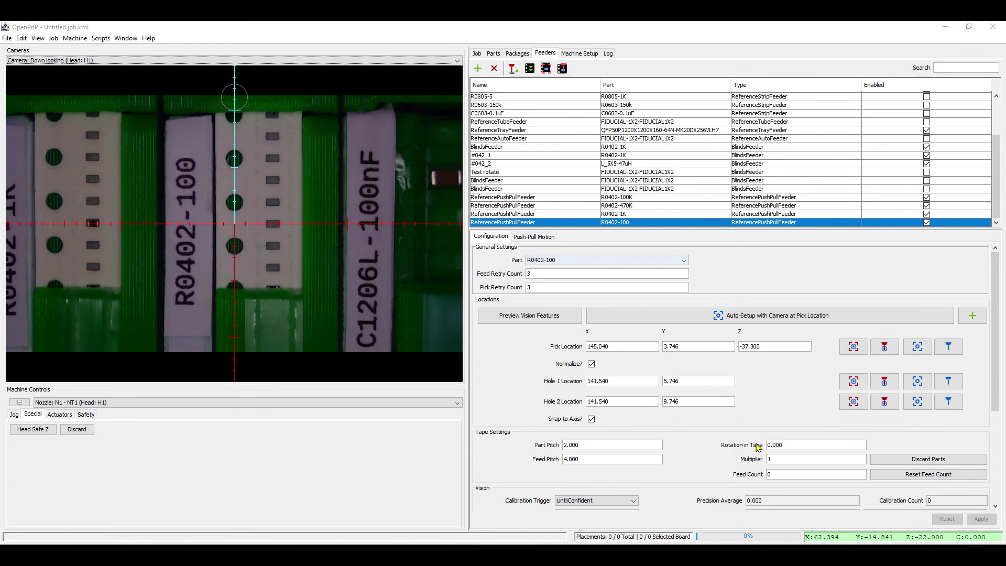
# Auto-create a feeder at the transparent-tape lane, dismiss the sprocket-hole error, and set Calibration Trigger to None
pyautogui.click(972, 316)
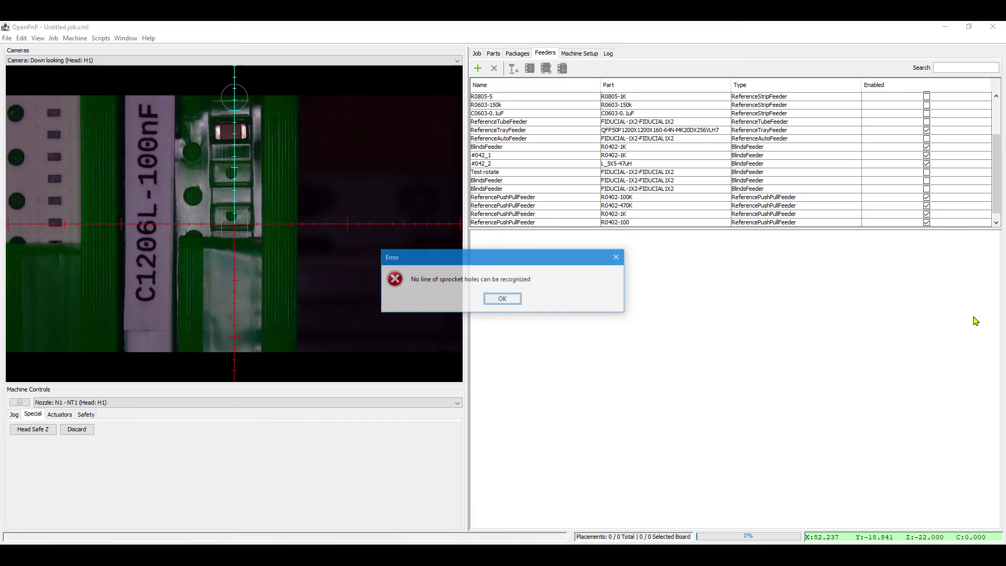
pyautogui.click(502, 300)
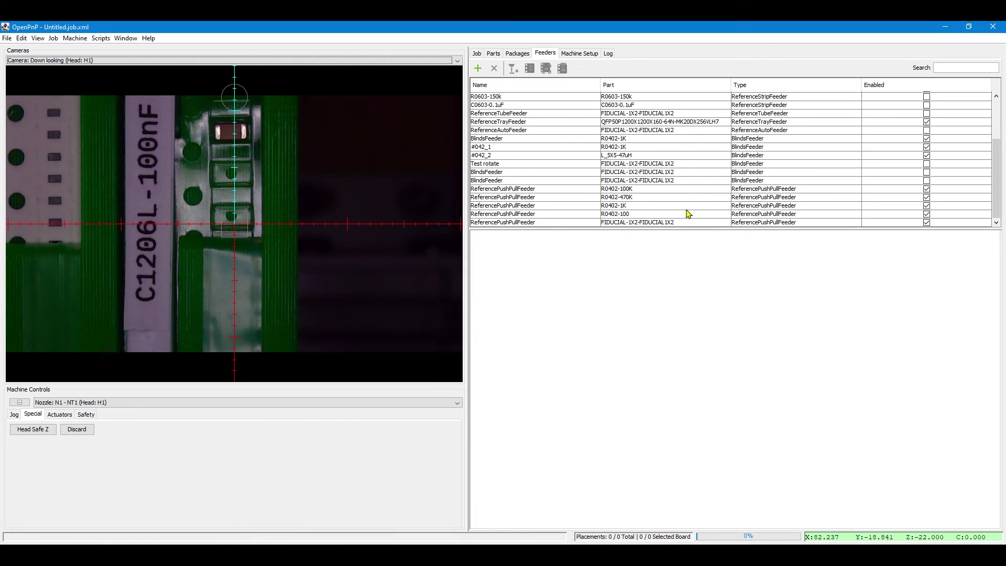
pyautogui.click(646, 223)
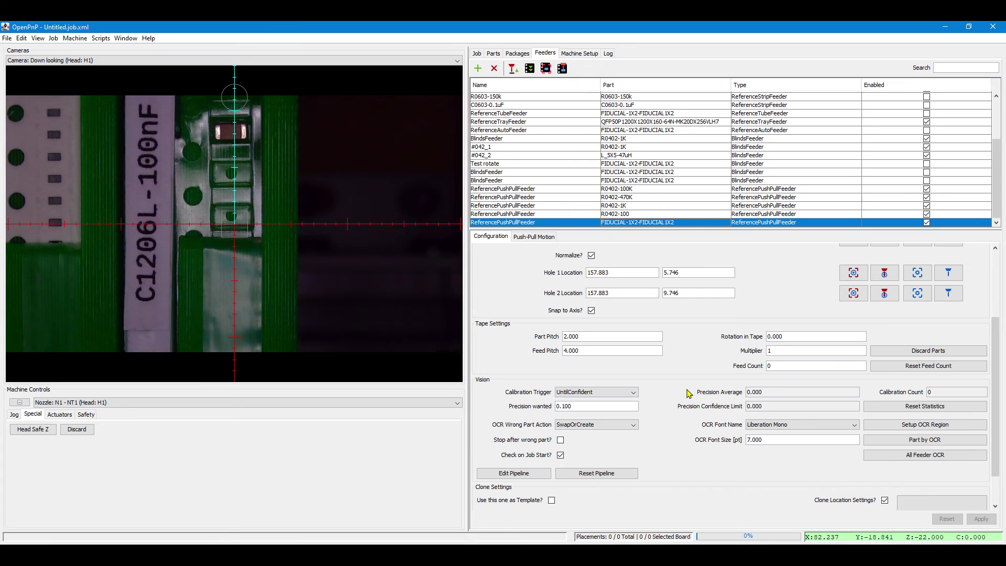
pyautogui.scroll(-2, 683, 395)
pyautogui.click(579, 350)
pyautogui.click(573, 359)
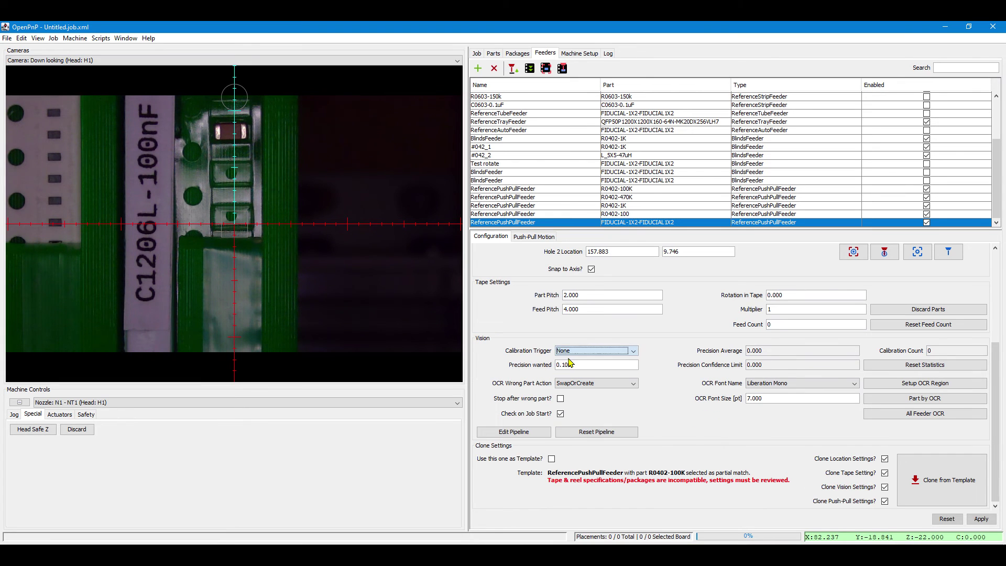
# Apply, then capture the pick location and the Hole 1 and Hole 2 sprocket positions from the camera
pyautogui.click(980, 518)
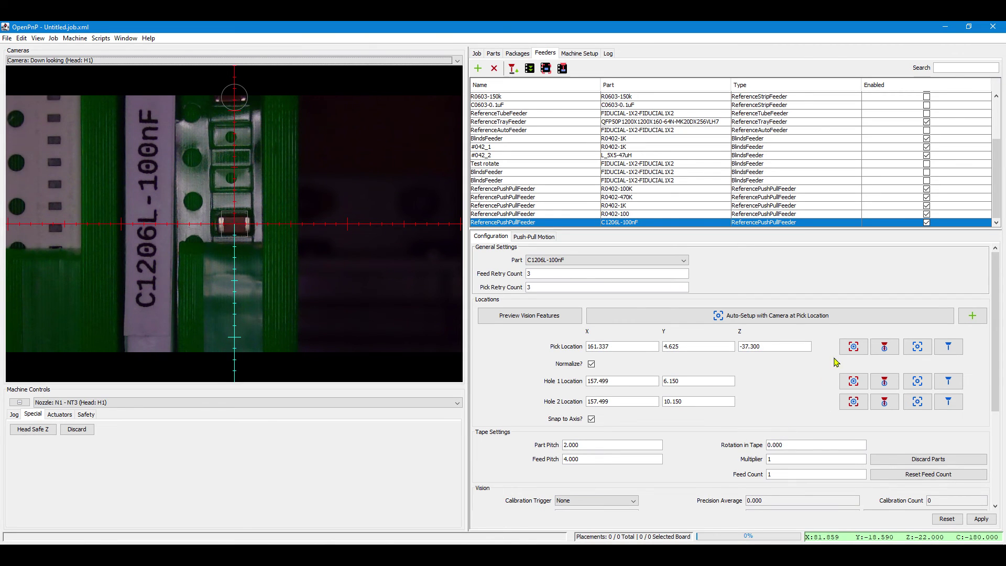
pyautogui.click(917, 347)
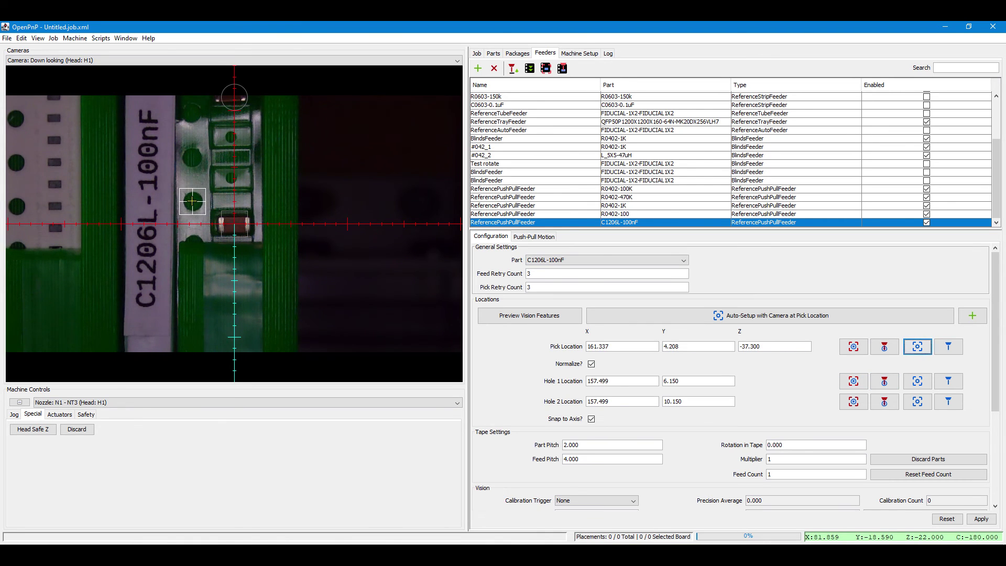
pyautogui.click(192, 201)
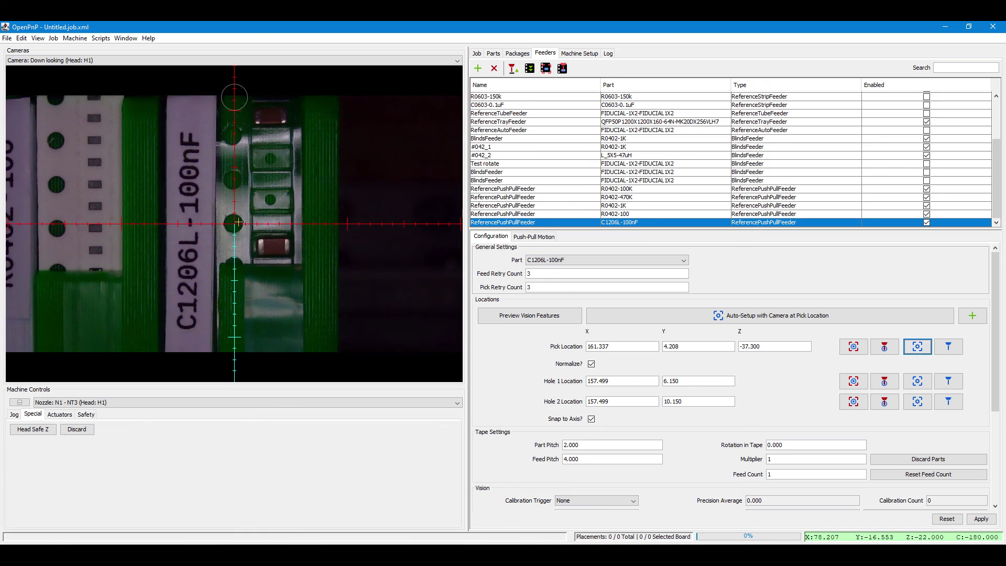
pyautogui.click(238, 223)
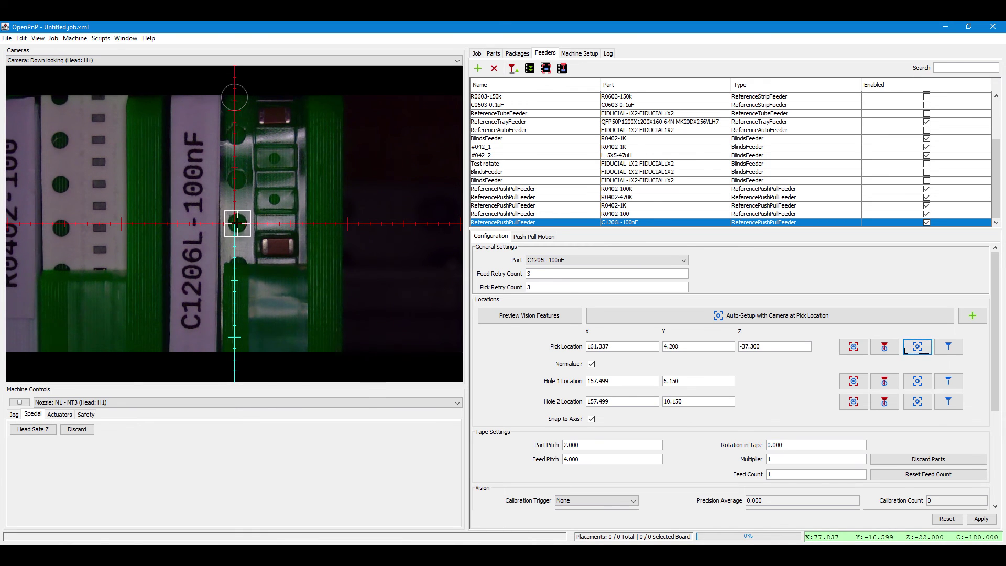
pyautogui.click(238, 223)
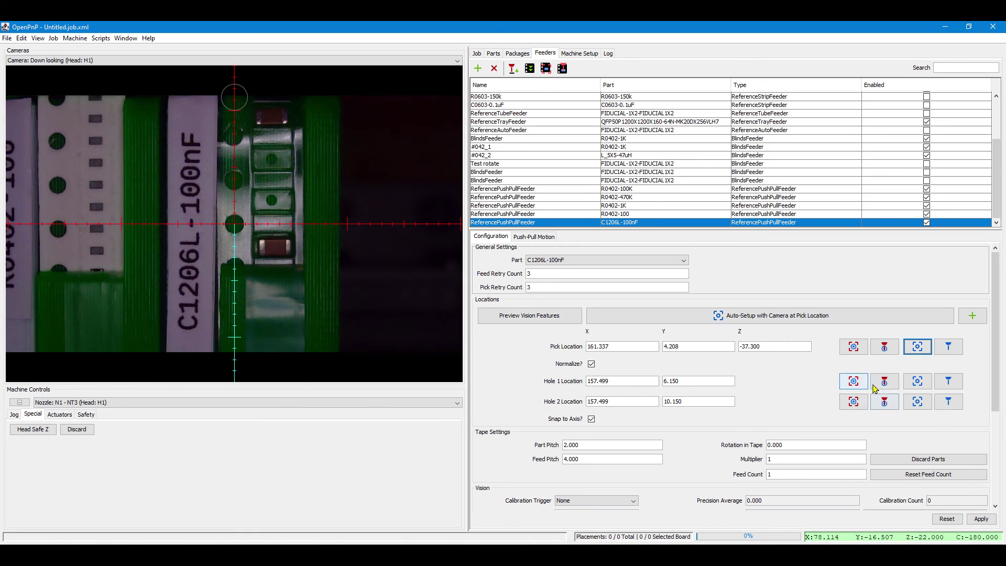
pyautogui.click(917, 381)
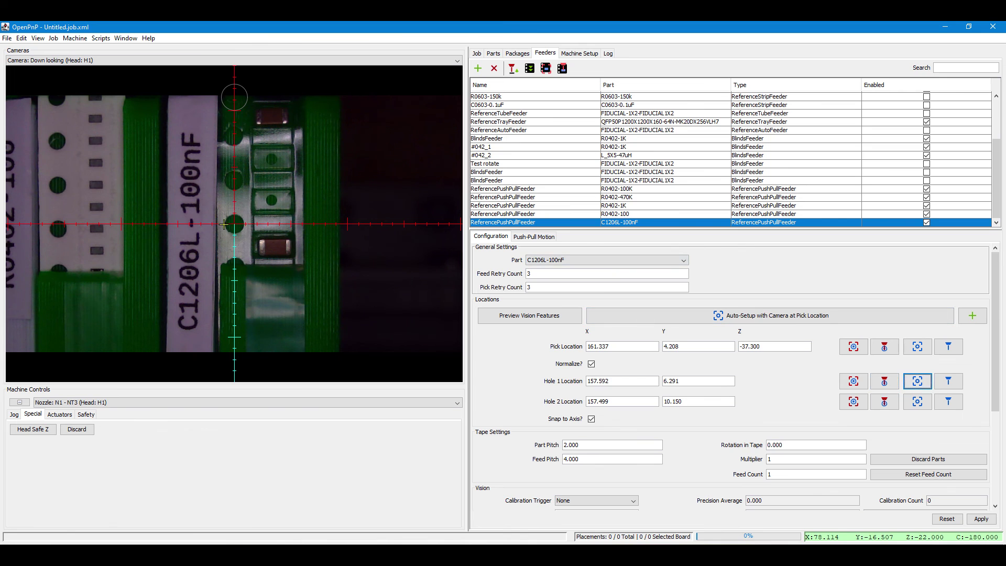
pyautogui.click(235, 181)
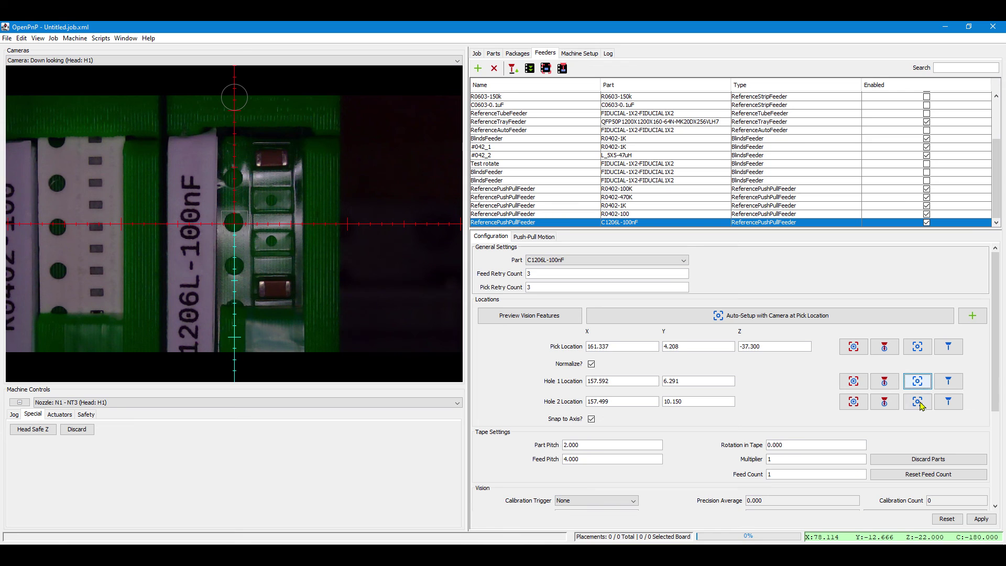
pyautogui.click(917, 401)
# Correct the Hole 1 and Hole 2 Y values to 6.200 and 10.200 and apply
pyautogui.scroll(-1, 675, 377)
pyautogui.doubleClick(670, 355)
pyautogui.moveTo(673, 356); pyautogui.dragTo(733, 356)
pyautogui.write('0')
pyautogui.doubleClick(674, 373)
pyautogui.moveTo(677, 376); pyautogui.dragTo(712, 379)
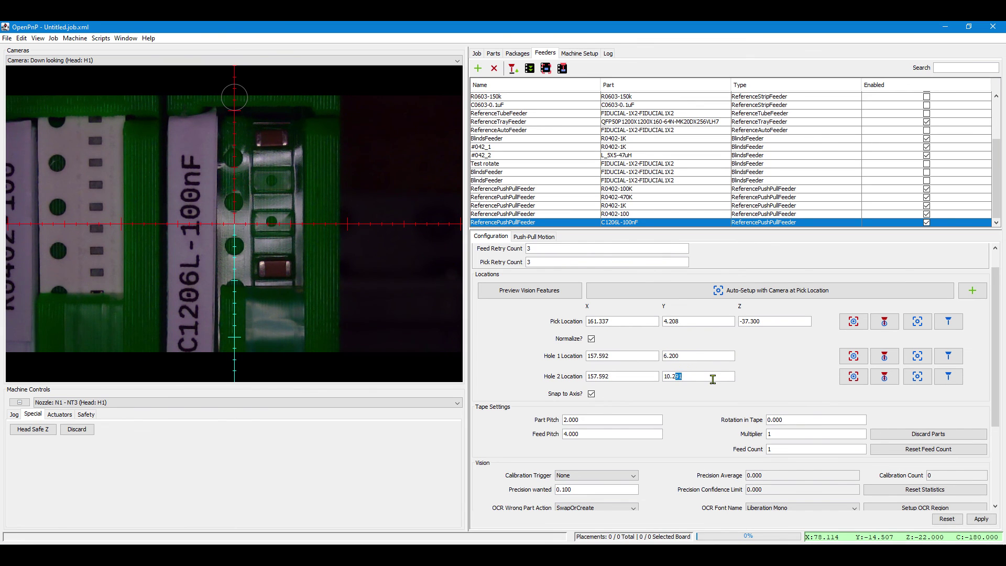
pyautogui.click(980, 519)
# Confirm by OCR that the feeder holds C1206L-100nF
pyautogui.scroll(-3, 938, 377)
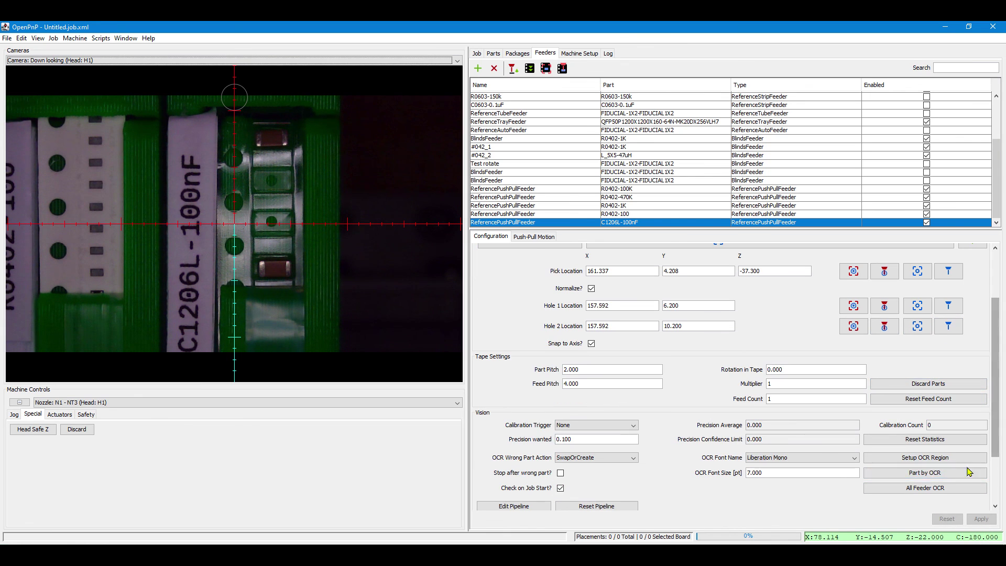
pyautogui.click(951, 474)
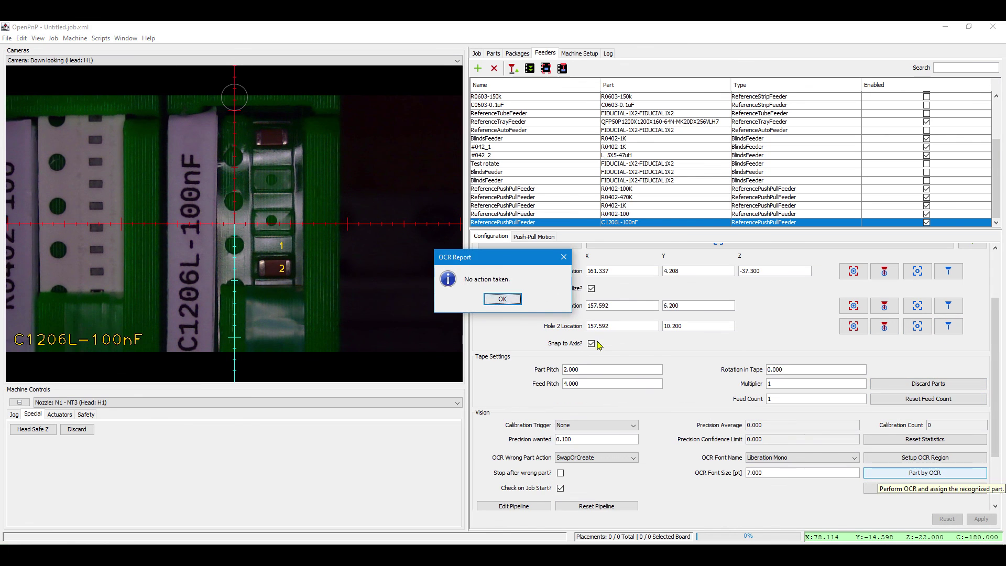
pyautogui.click(508, 303)
# Set the tape's Part Pitch to 4 and apply it
pyautogui.scroll(5, 538, 306)
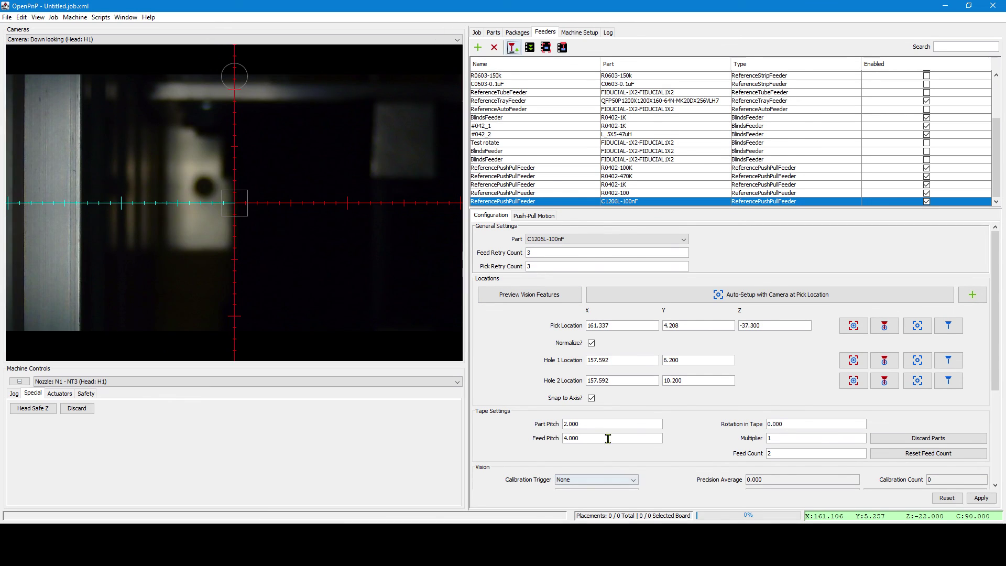
pyautogui.click(613, 444)
pyautogui.write('4')
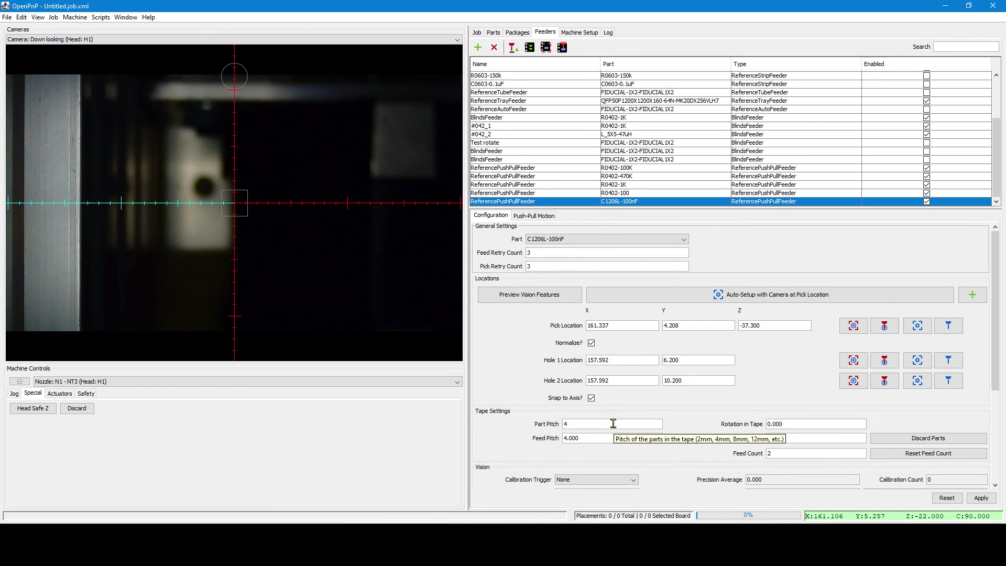
pyautogui.click(981, 498)
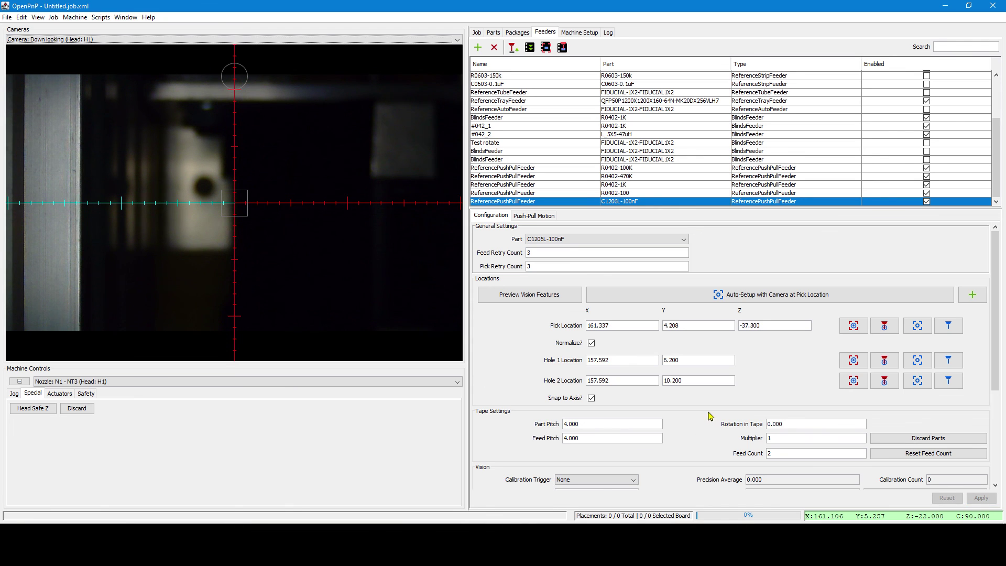
# Select the C1206L-100nF part in the Parts list and run Test Alignment
pyautogui.click(493, 33)
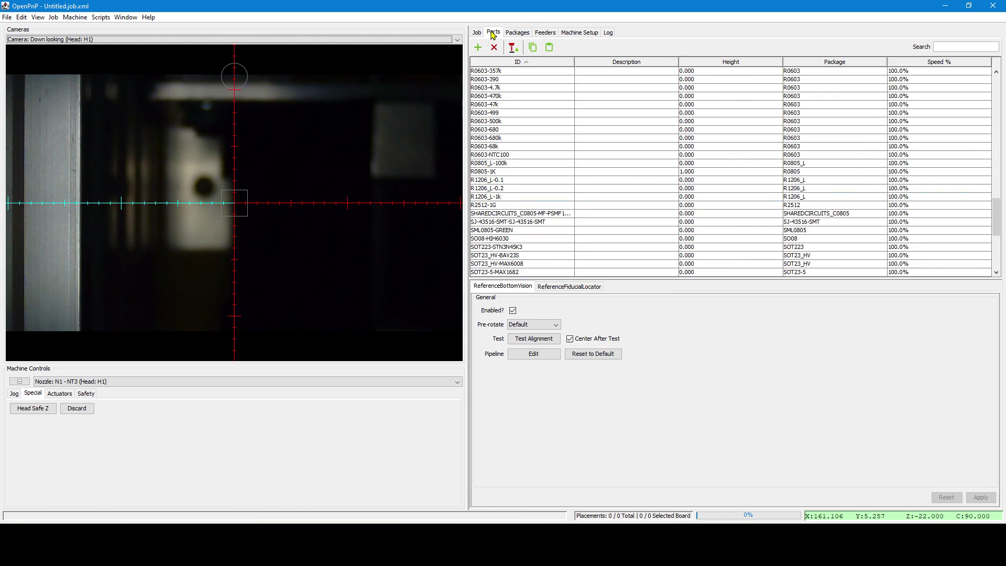
pyautogui.scroll(15, 512, 209)
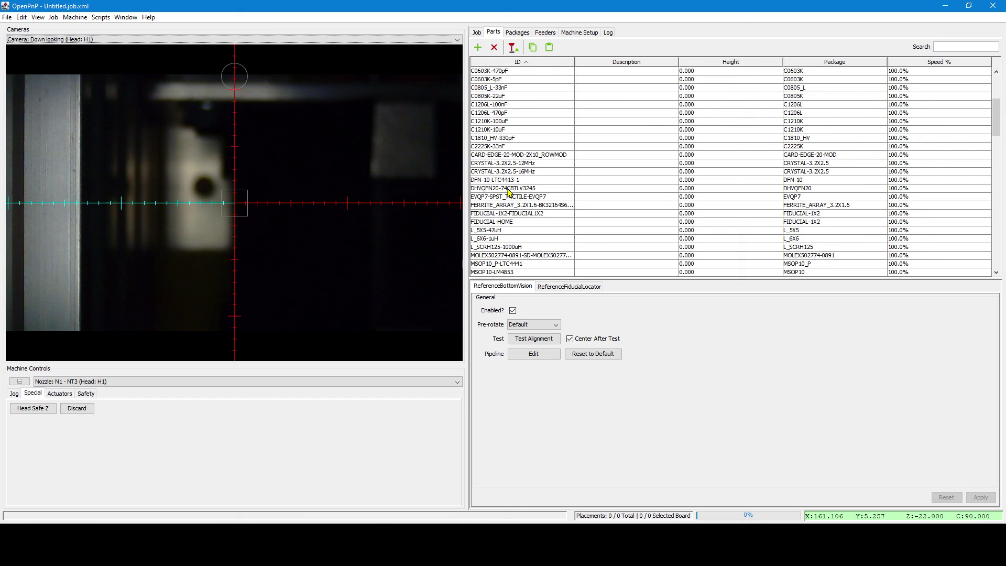
pyautogui.click(482, 104)
pyautogui.click(552, 338)
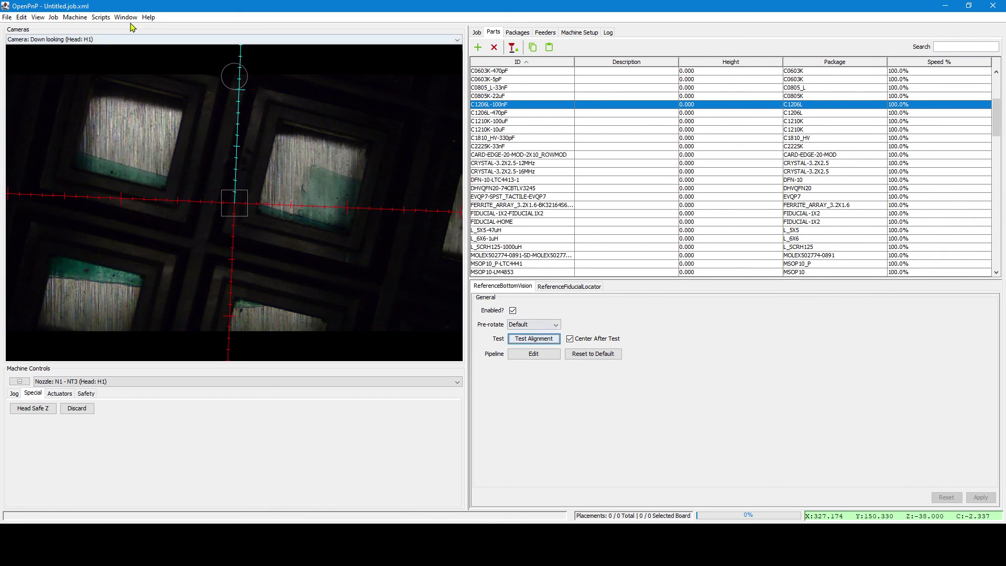
# Switch the camera view to Up looking and rerun Test Alignment
pyautogui.click(108, 42)
pyautogui.click(97, 83)
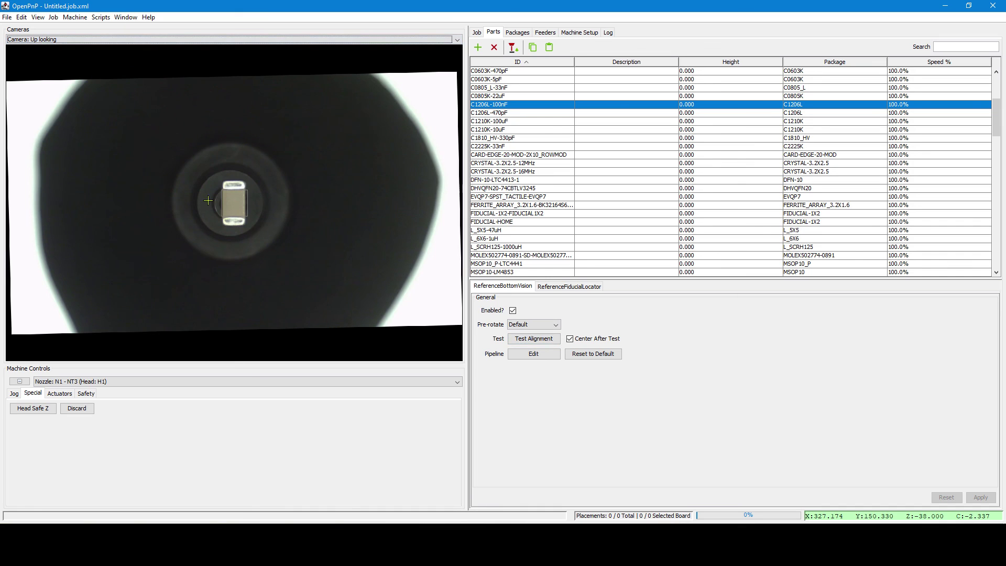
pyautogui.click(528, 339)
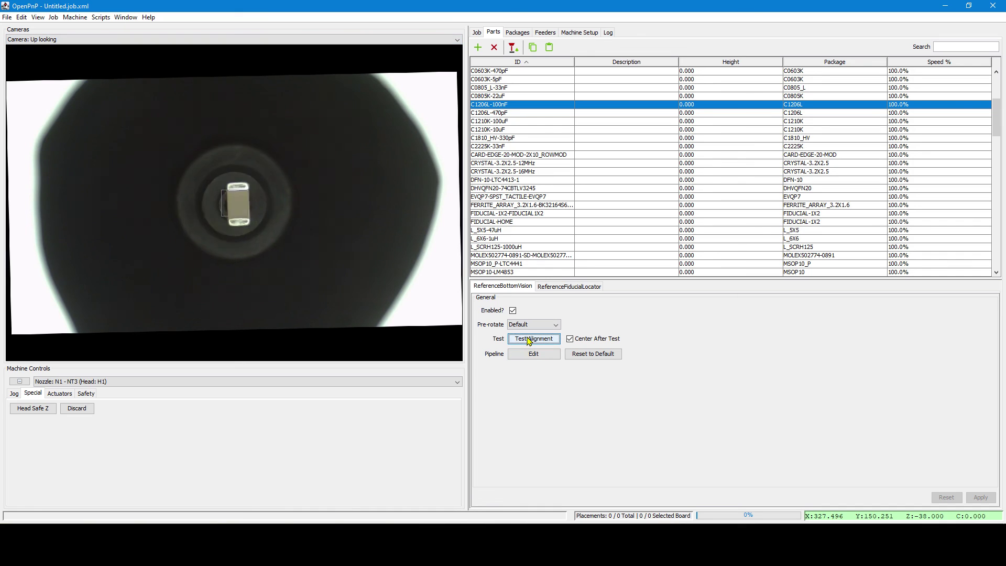